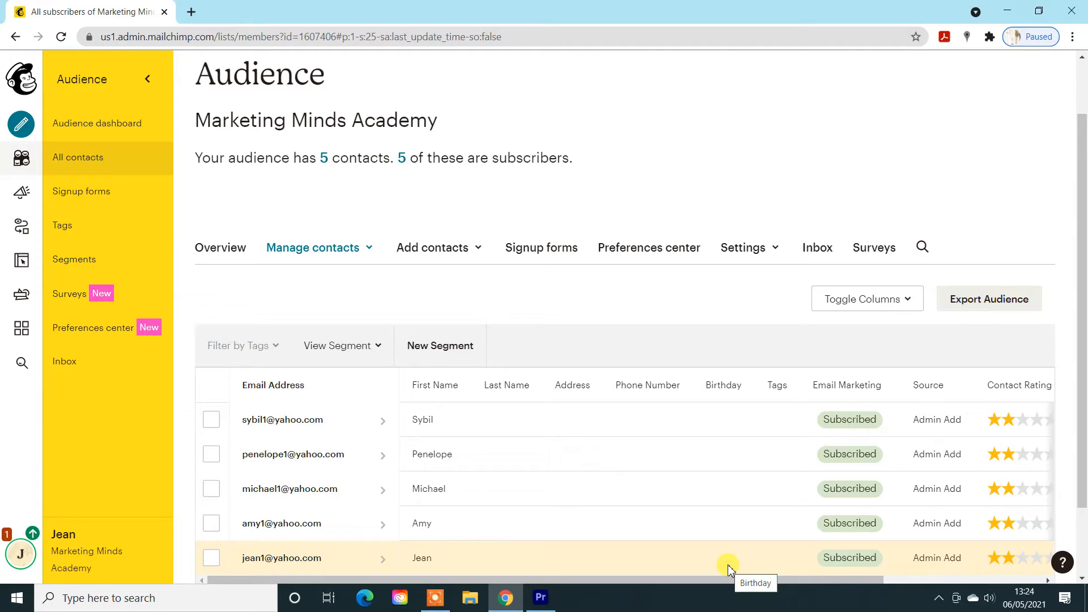
scroll(317, 213, up, 1)
scroll(354, 259, down, 2)
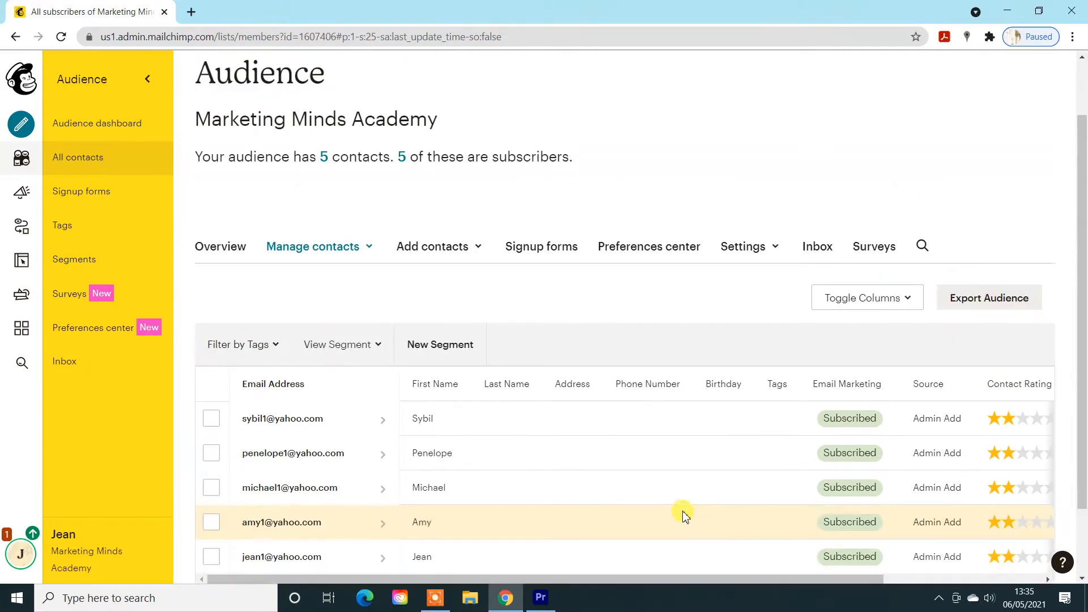
scroll(636, 384, up, 1)
scroll(629, 359, down, 3)
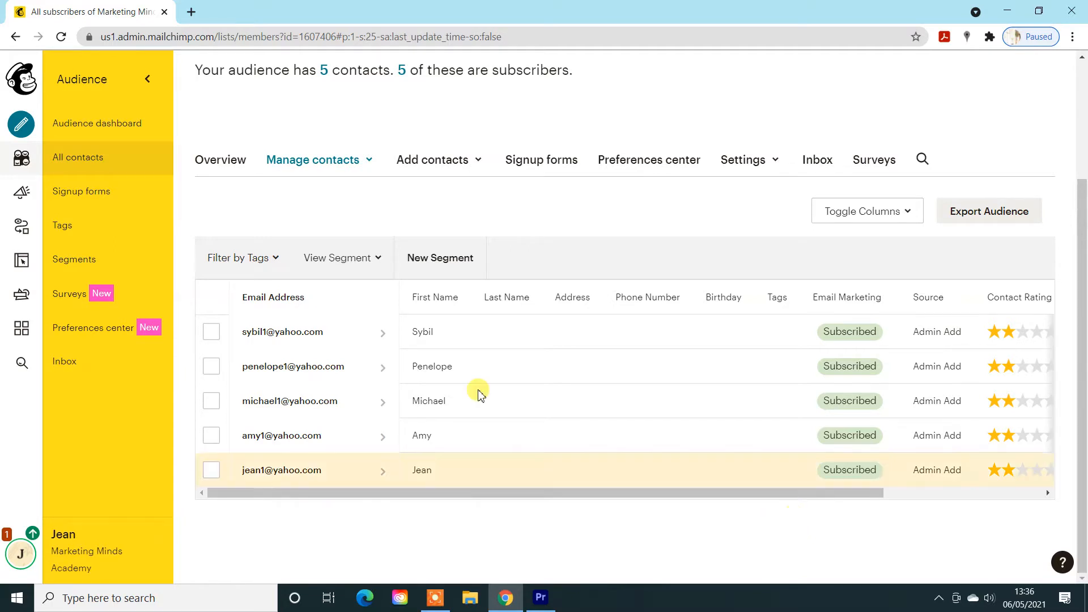
- Open the tag management page for the Marketing Minds Academy audience and view its existing tags
click(355, 161)
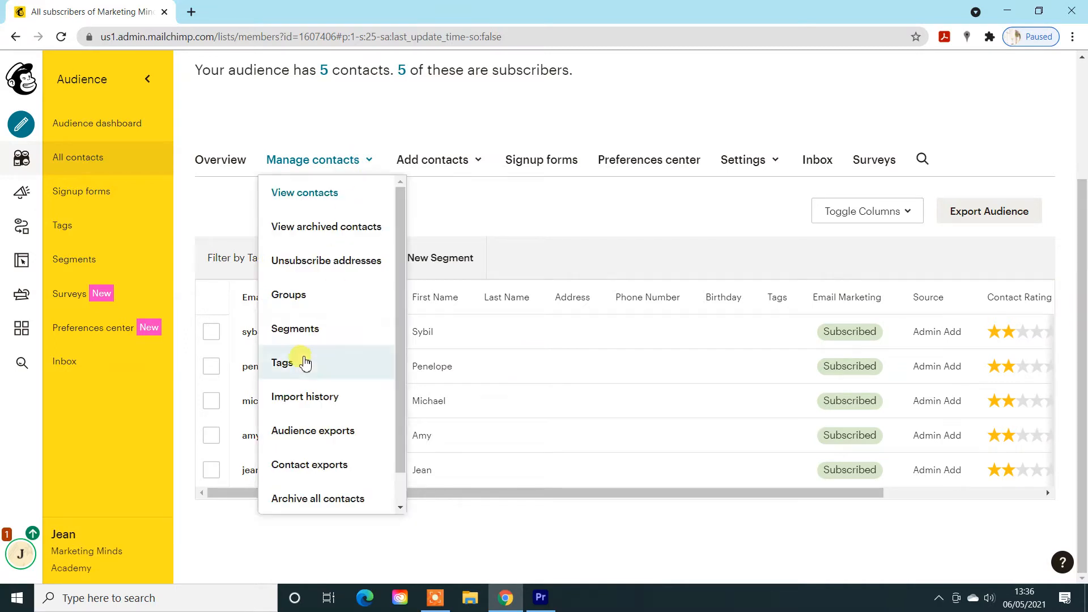
click(301, 361)
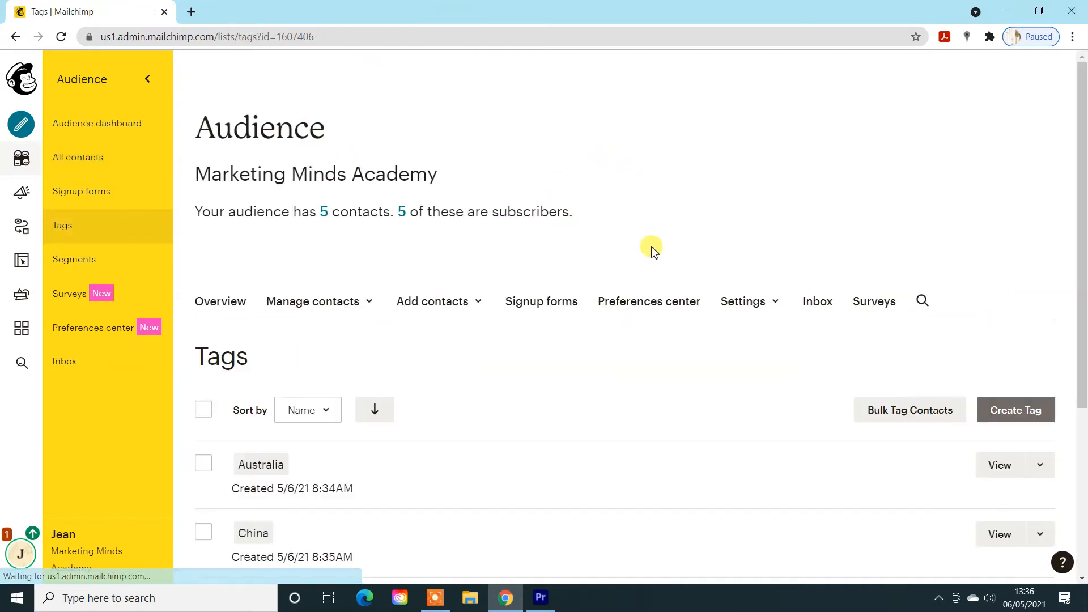
scroll(677, 308, down, 3)
scroll(685, 323, down, 1)
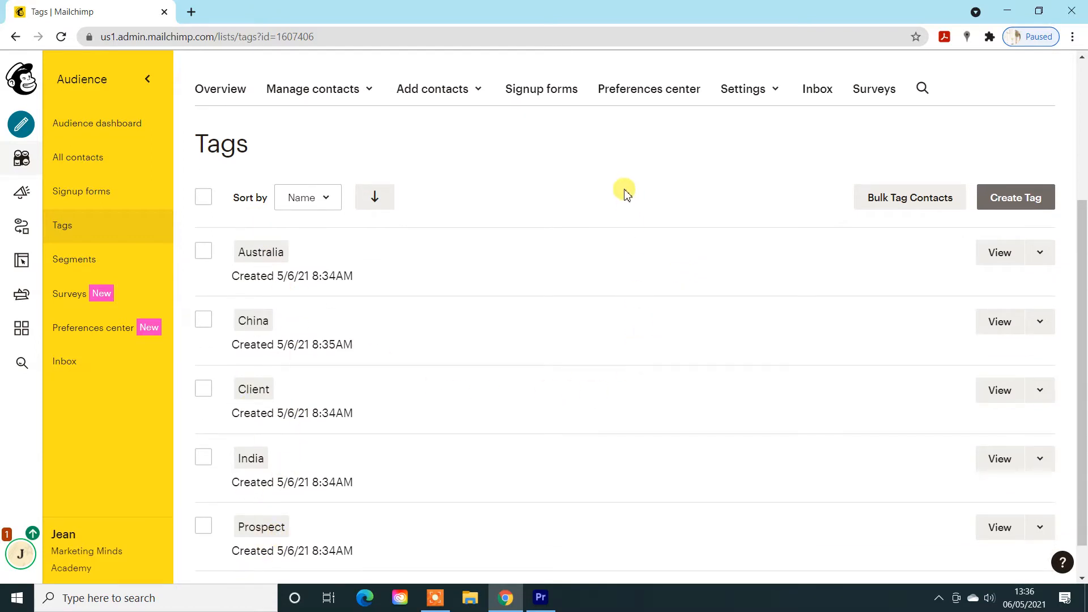
- Create a new audience tag named Iceland
click(1017, 207)
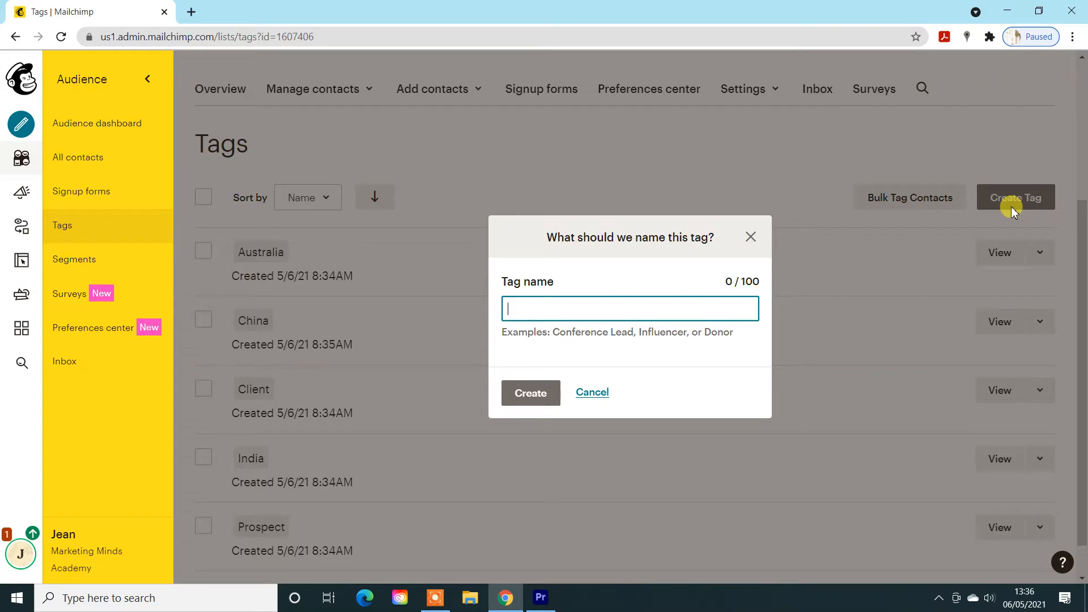
text(Iceland)
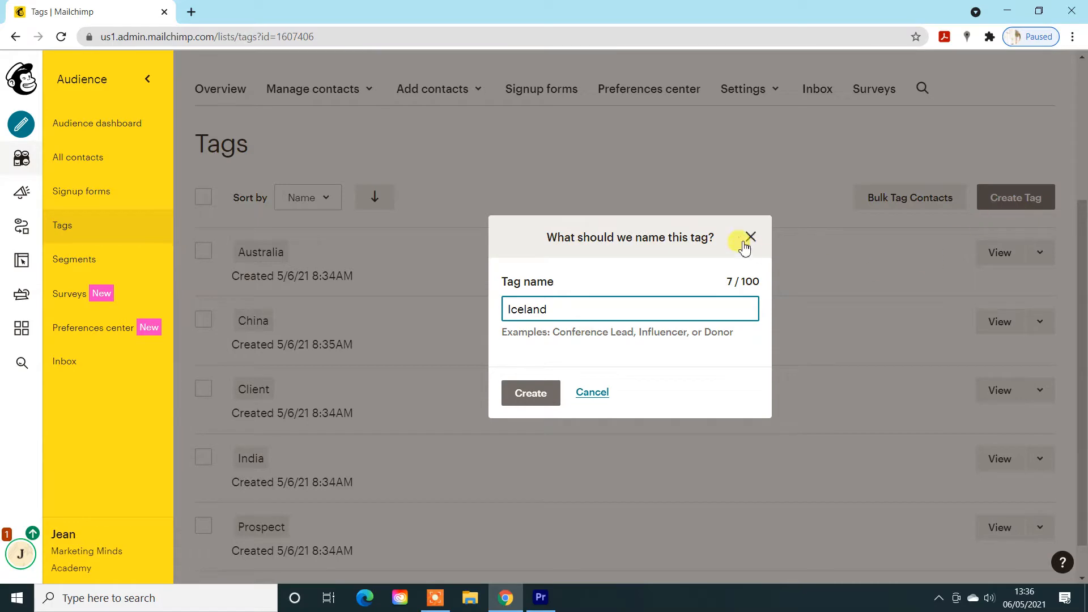
click(554, 392)
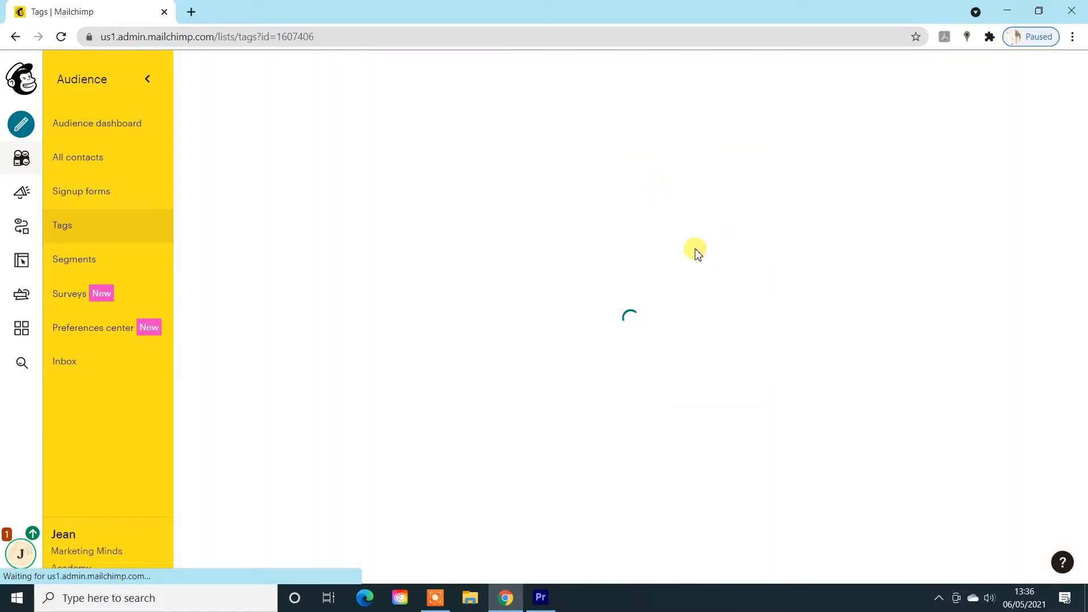
scroll(698, 255, down, 7)
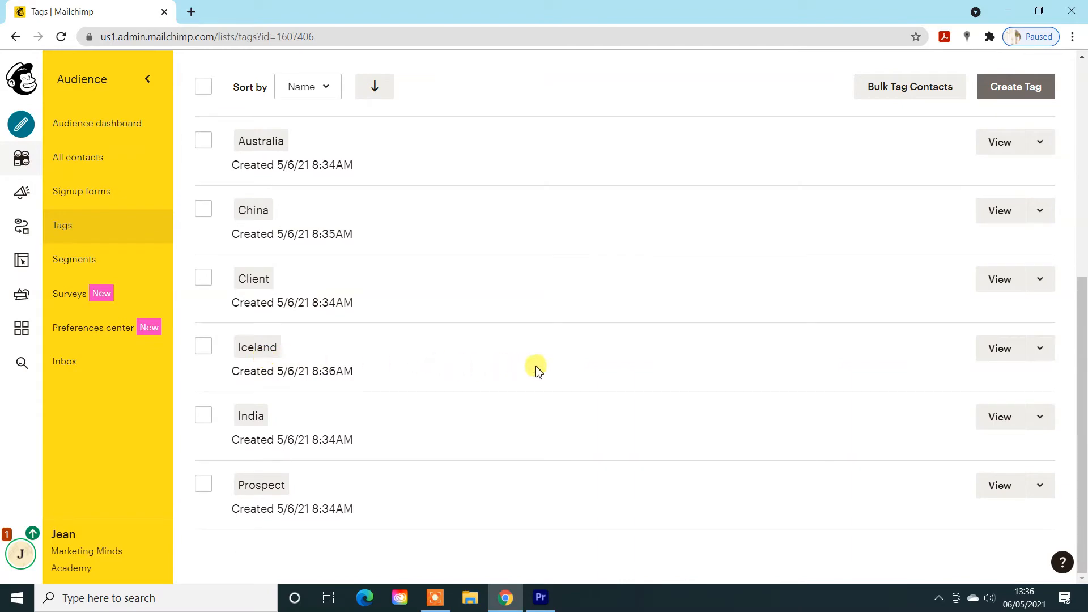
- Return to the list of all audience contacts and check which tags are available for filtering
scroll(532, 368, up, 5)
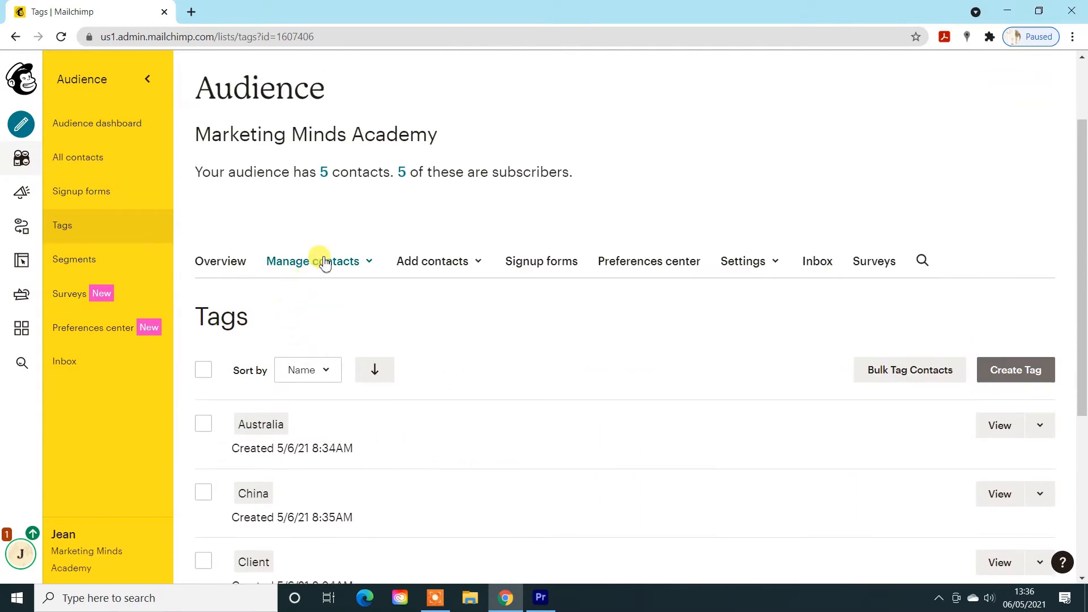
click(323, 172)
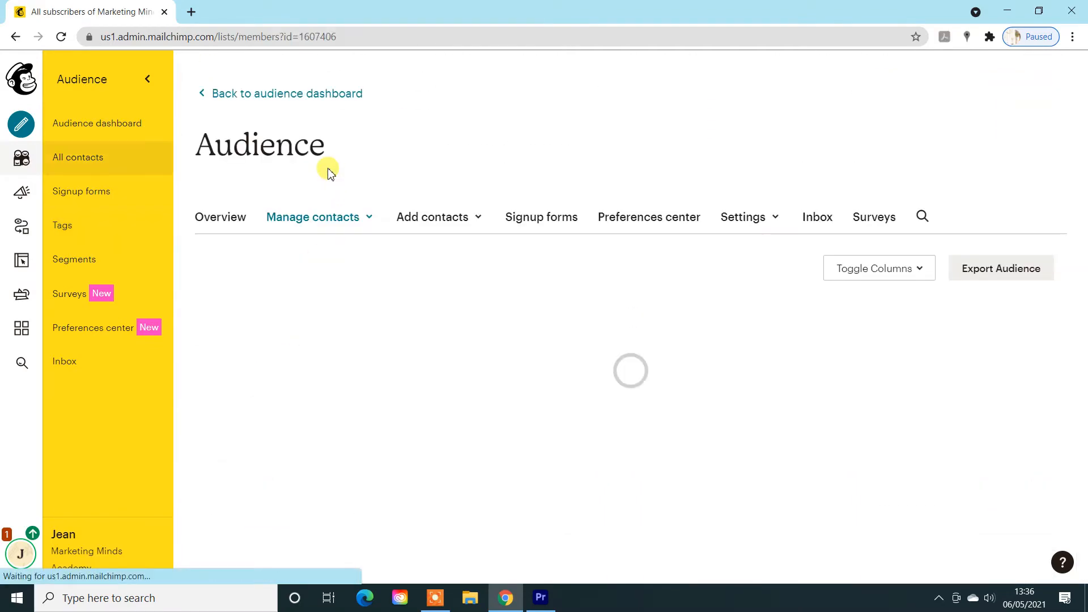
scroll(464, 260, down, 3)
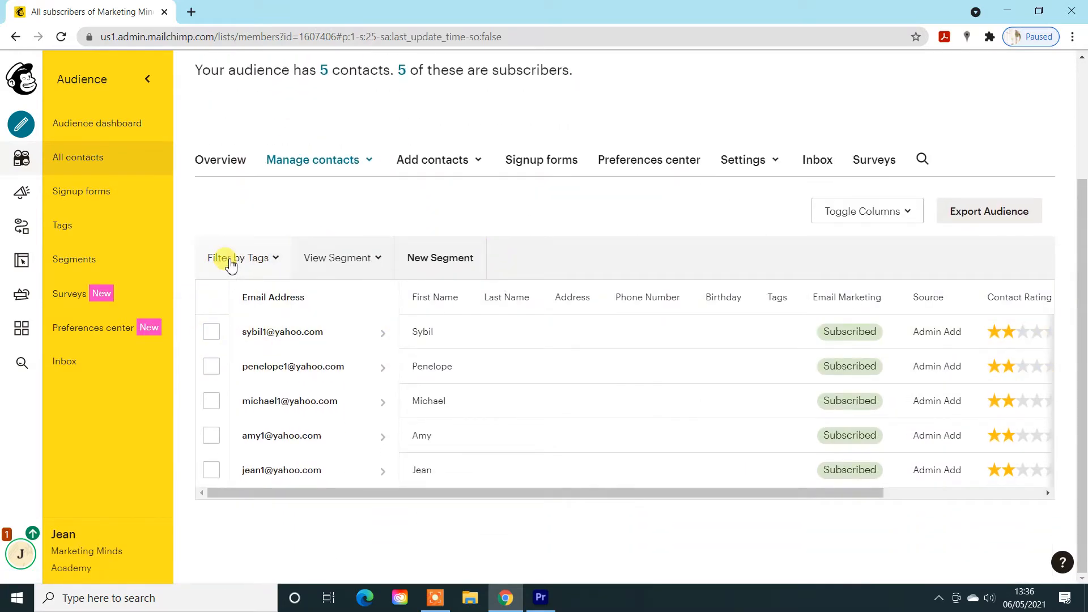
click(230, 262)
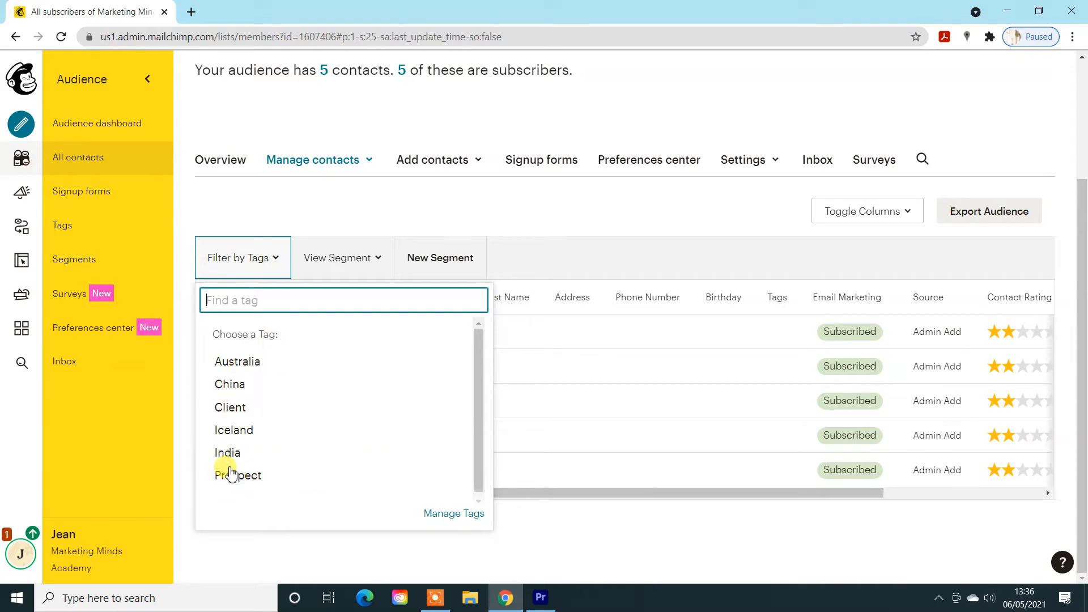
click(285, 207)
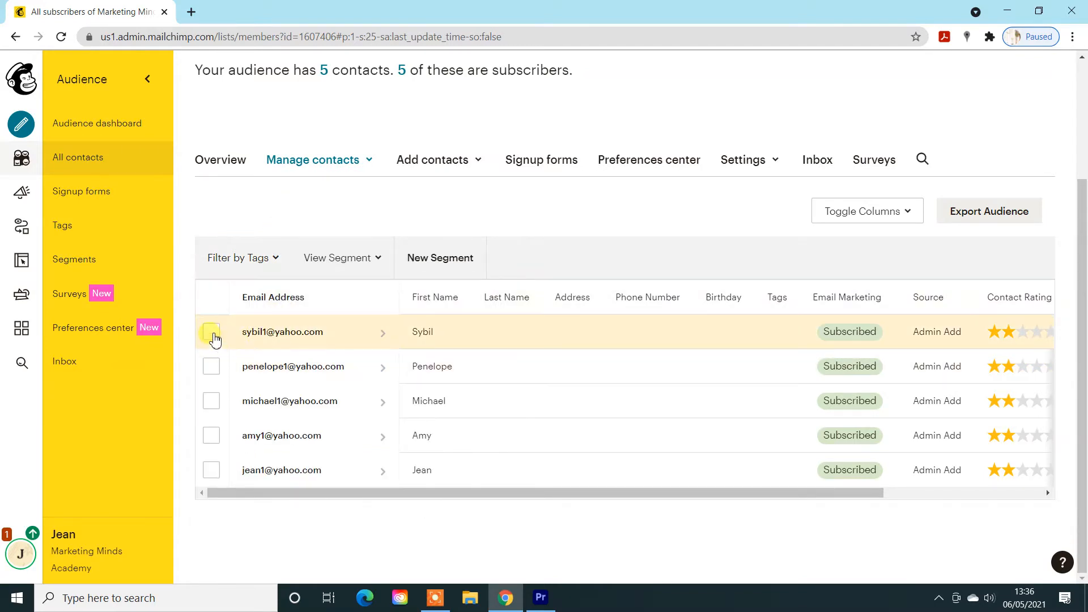
- Add the Australia and Prospect tags to the first contact in the list, and deselect that contact
click(212, 335)
click(272, 265)
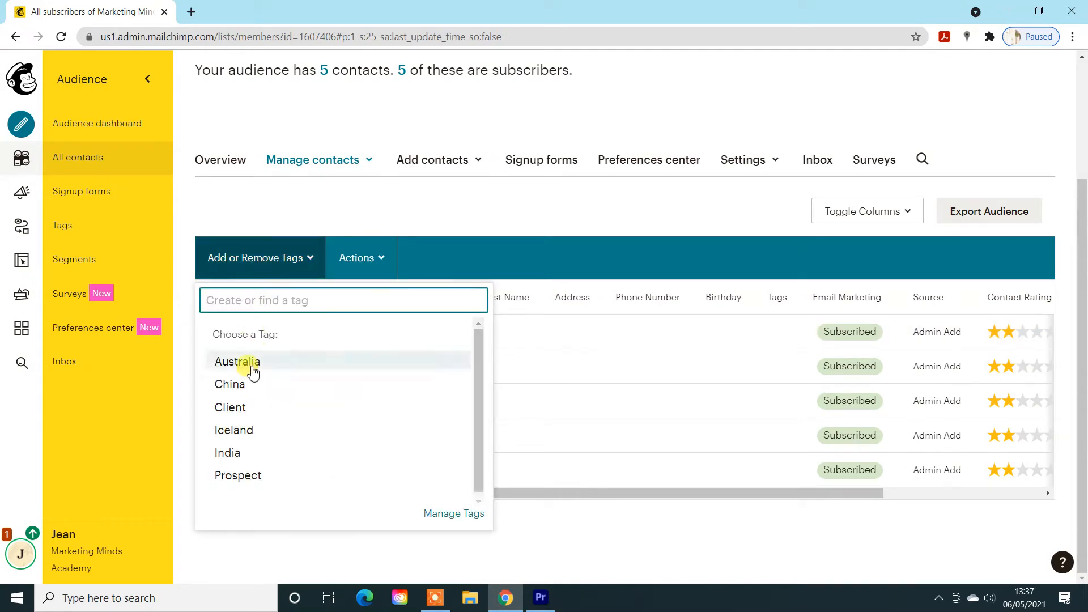
click(253, 369)
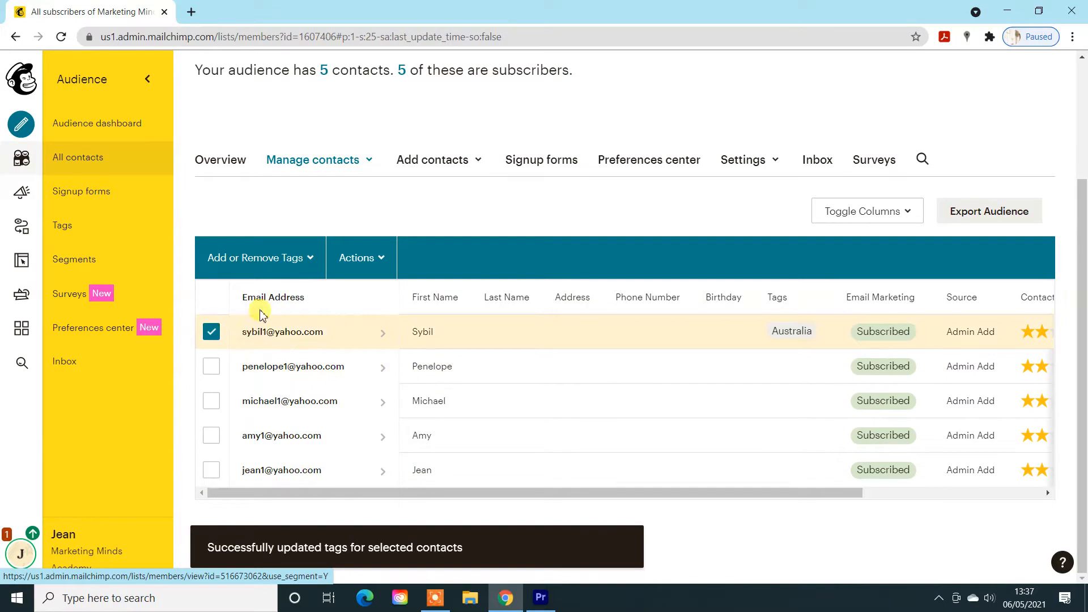
click(259, 266)
click(236, 473)
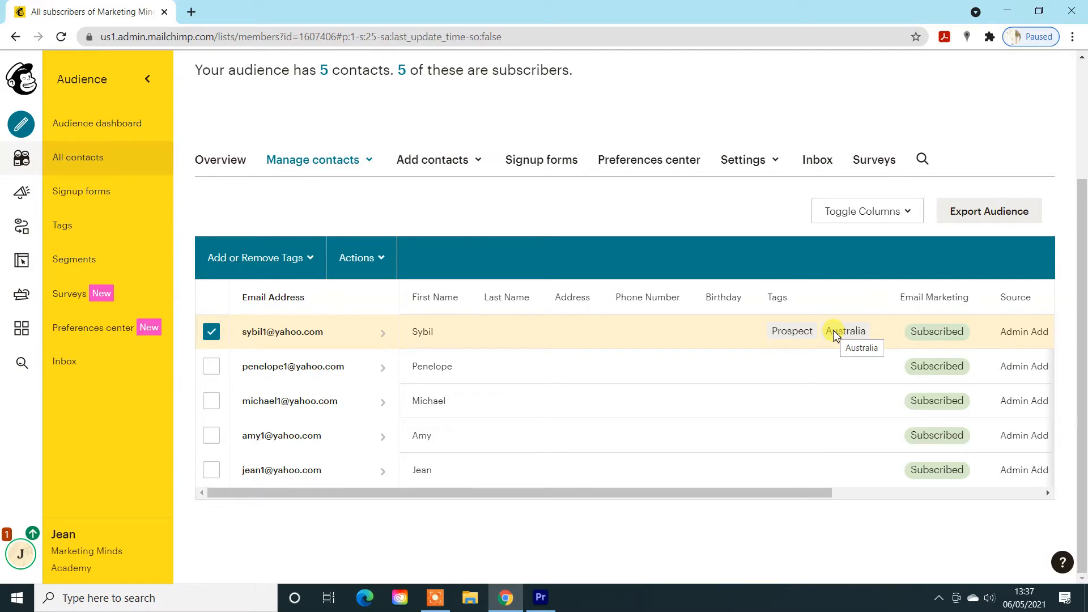
click(211, 334)
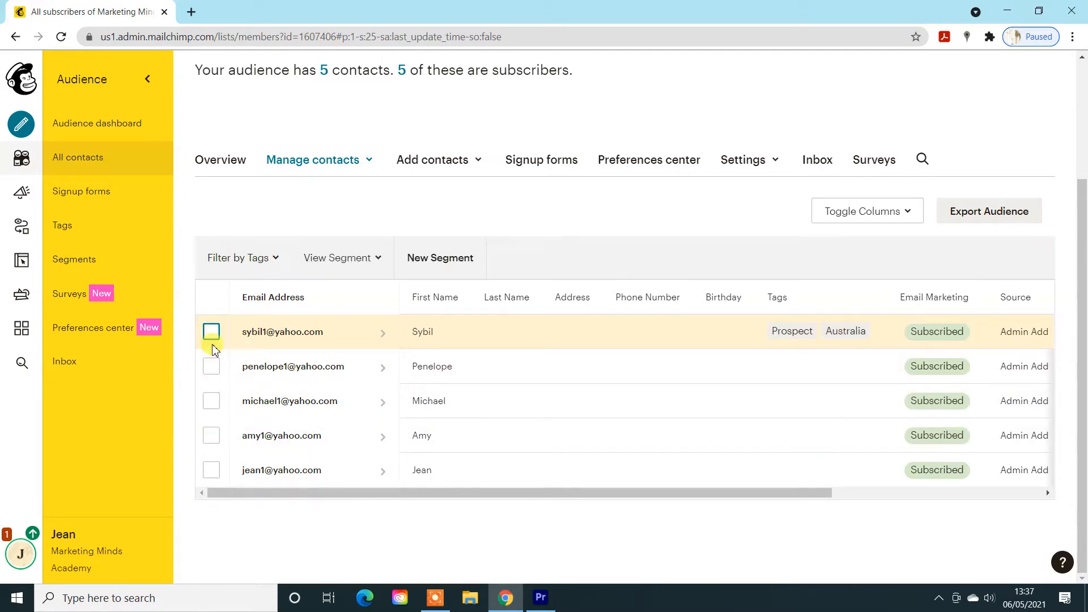
- Add the China and Client tags to the second, third and fourth contacts in the list together
click(213, 368)
click(211, 402)
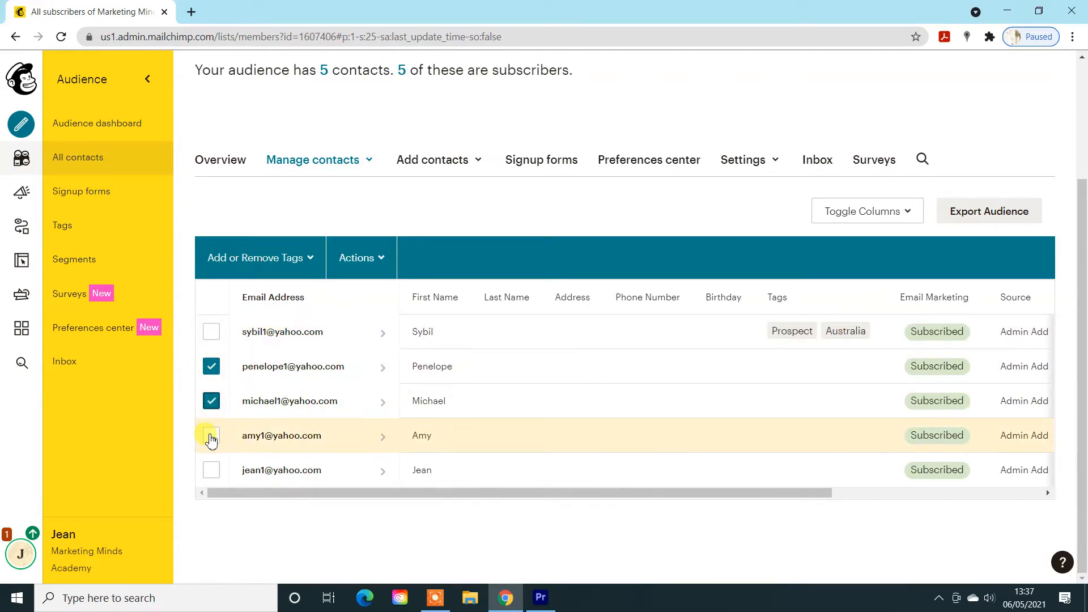
click(211, 436)
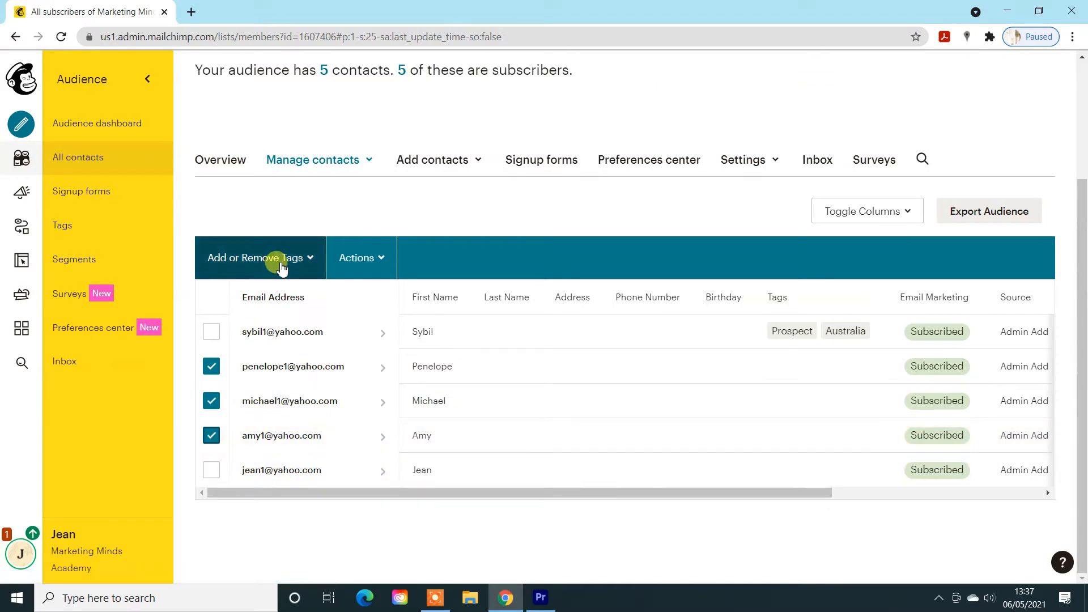
click(281, 267)
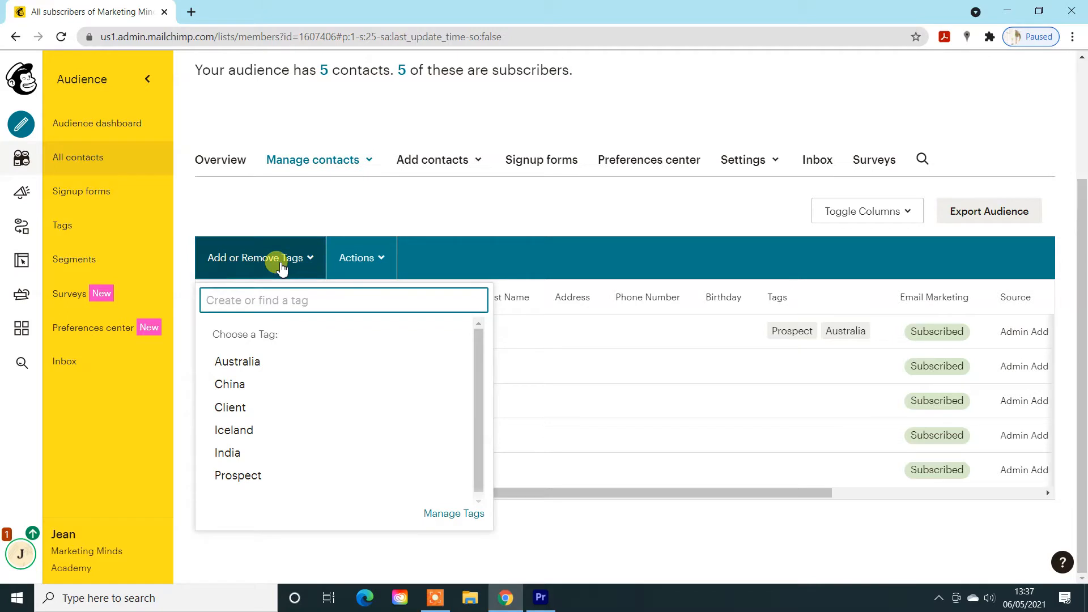
click(232, 384)
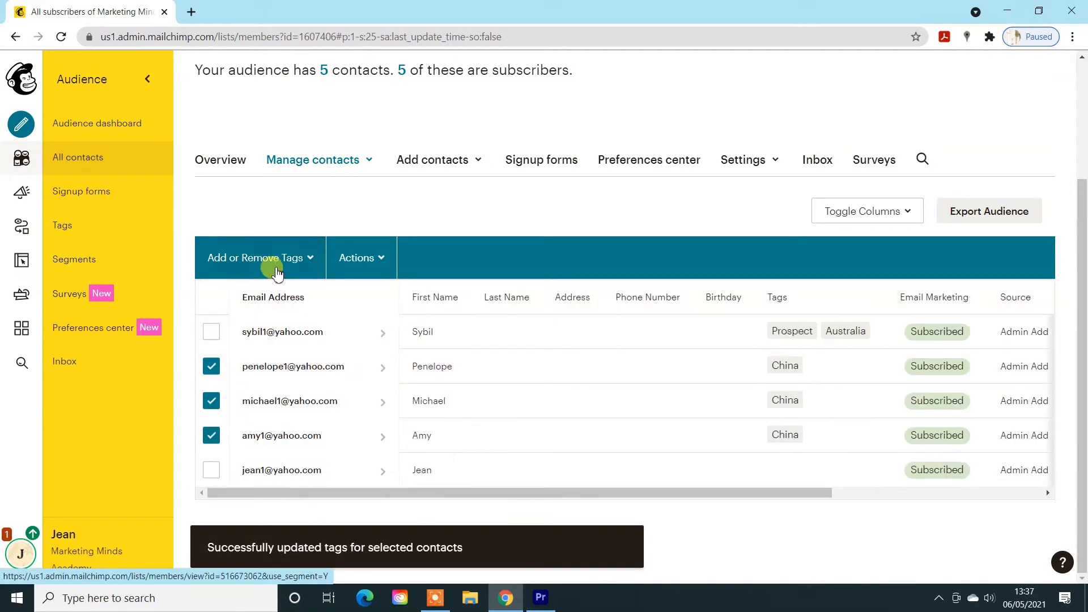
click(278, 272)
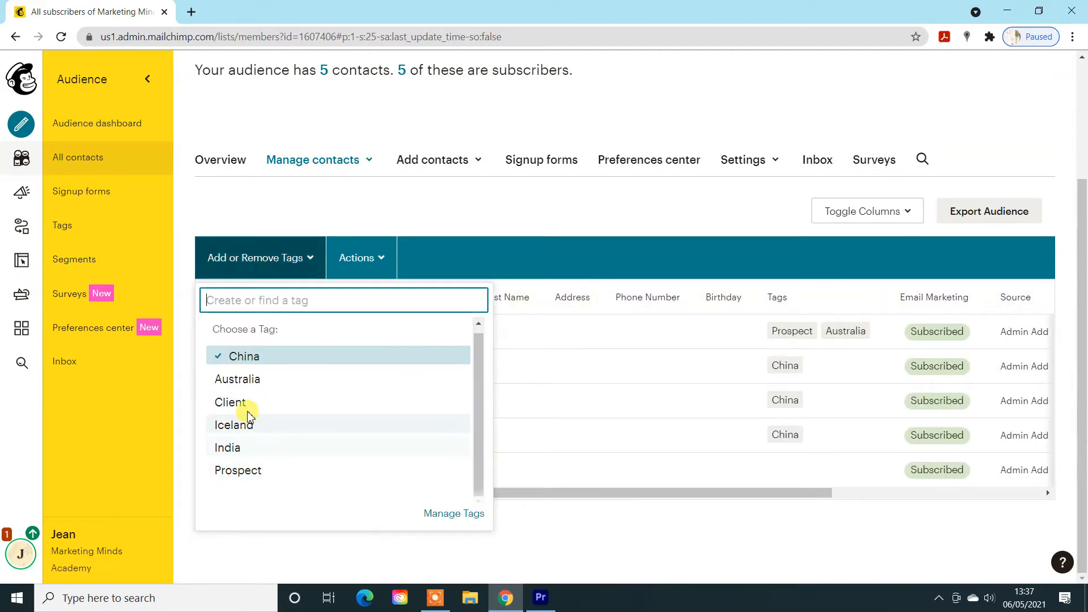
click(235, 402)
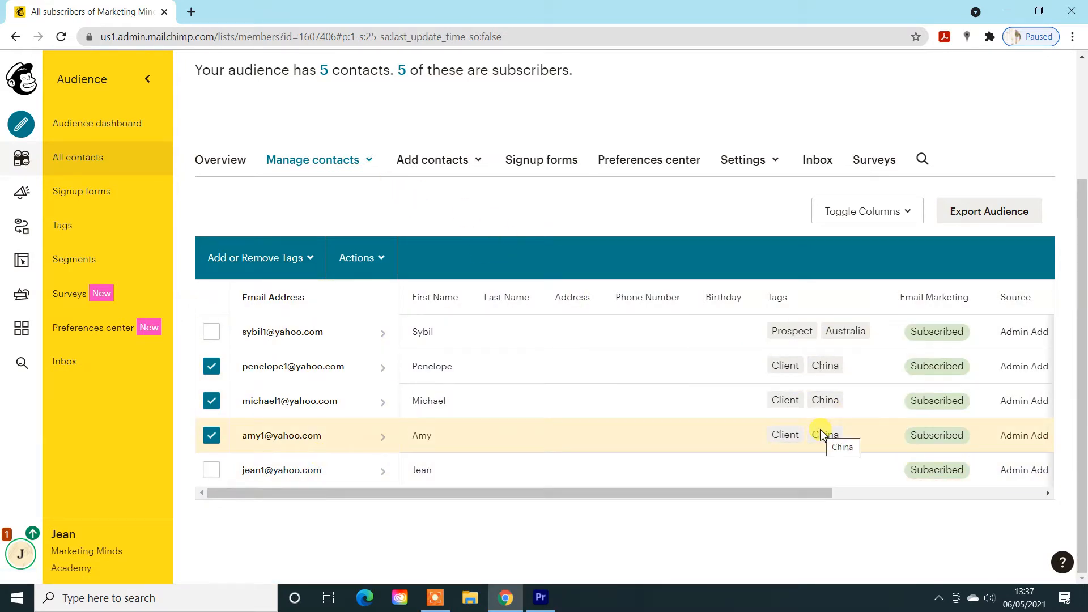
- Keep only the third contact selected and replace its Client tag with Prospect
click(212, 366)
click(211, 401)
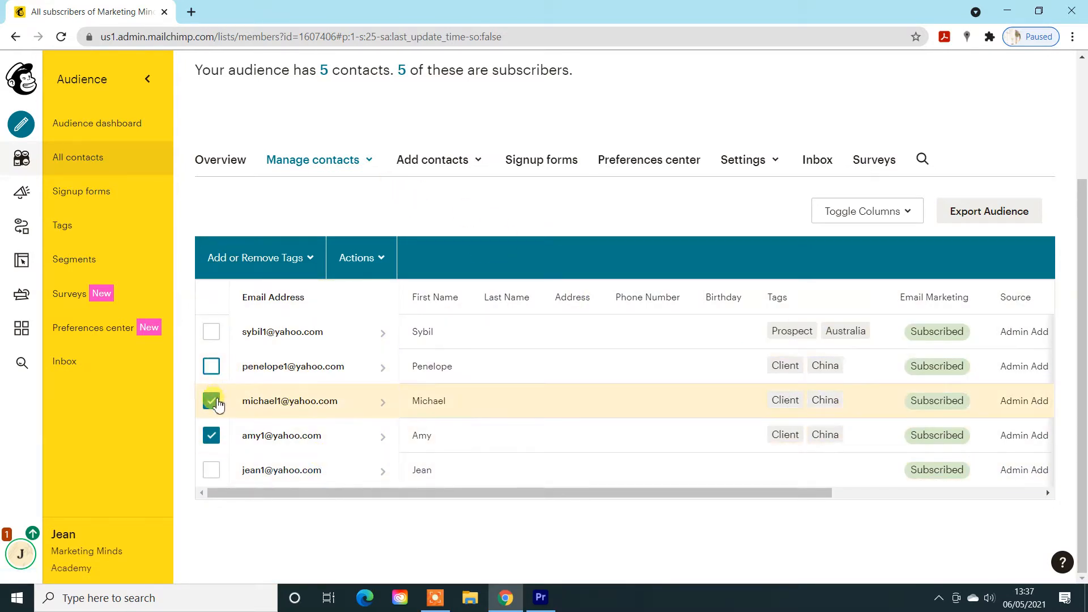
click(212, 435)
click(211, 401)
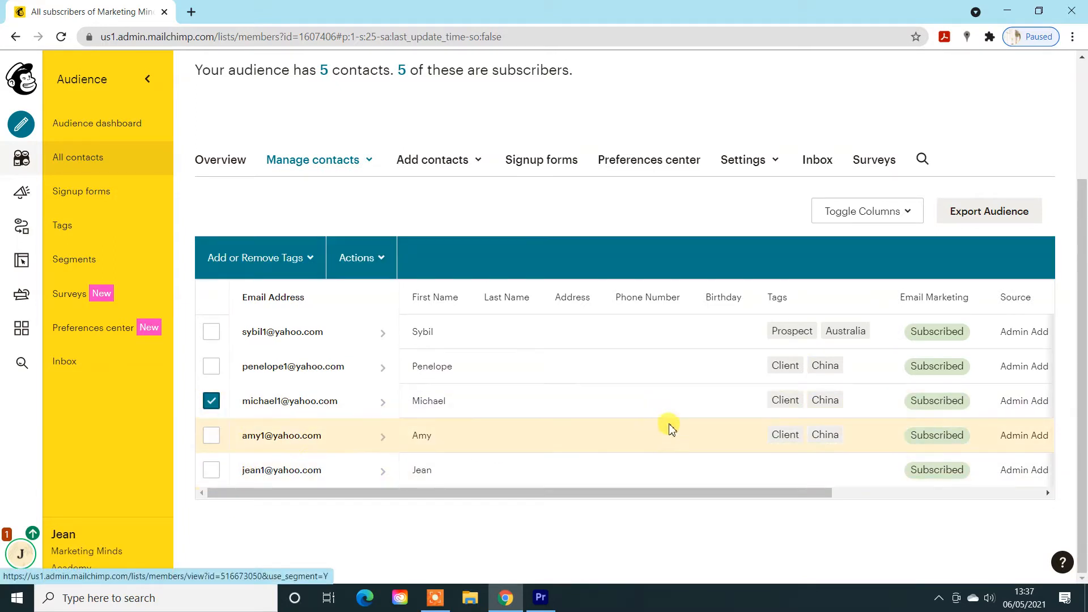
click(309, 256)
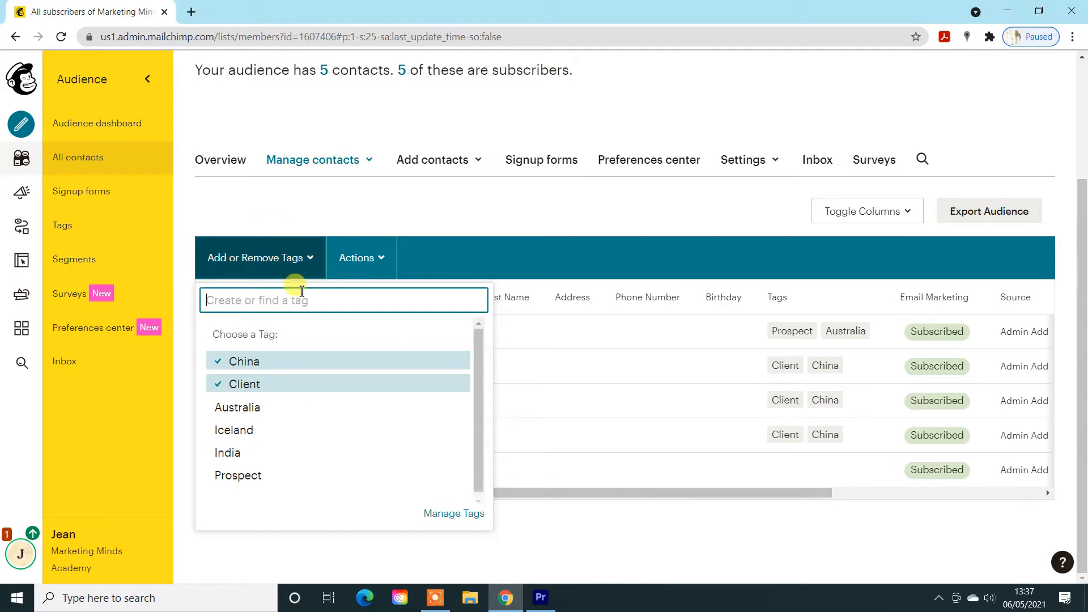
click(225, 390)
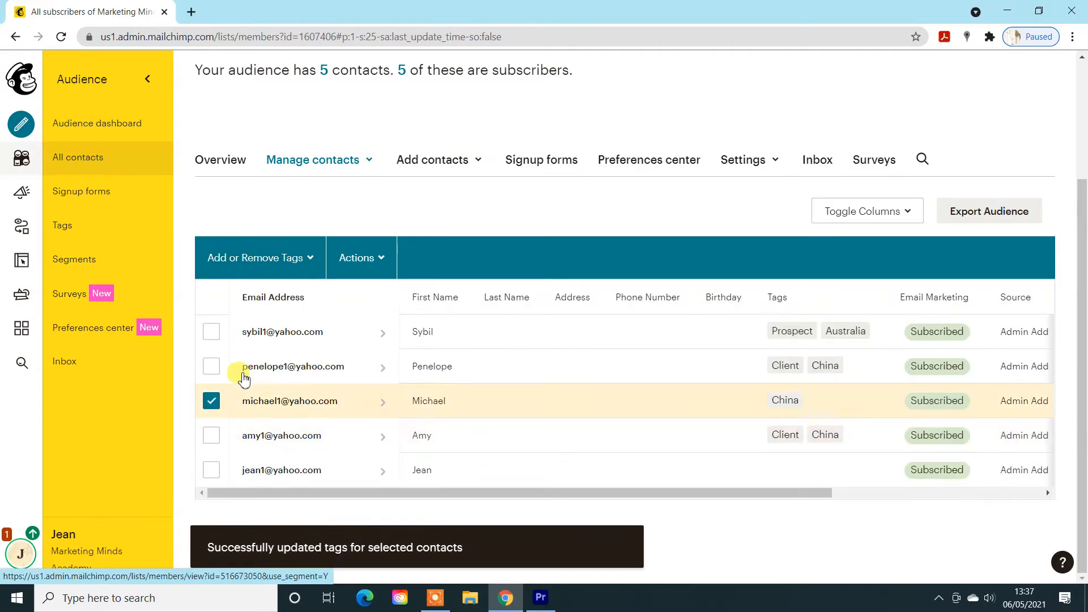
click(288, 258)
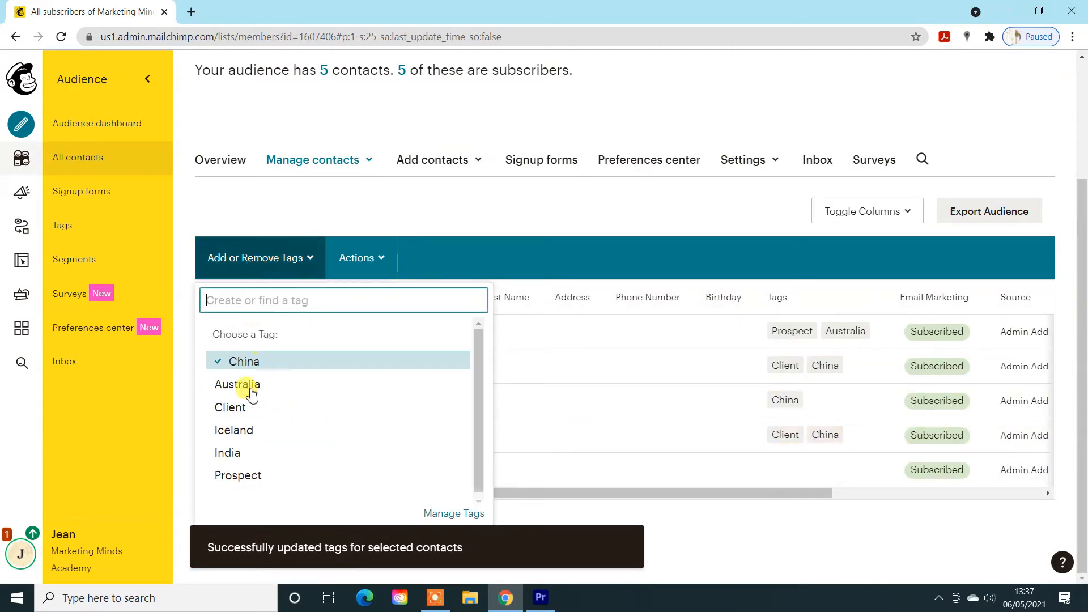
click(236, 476)
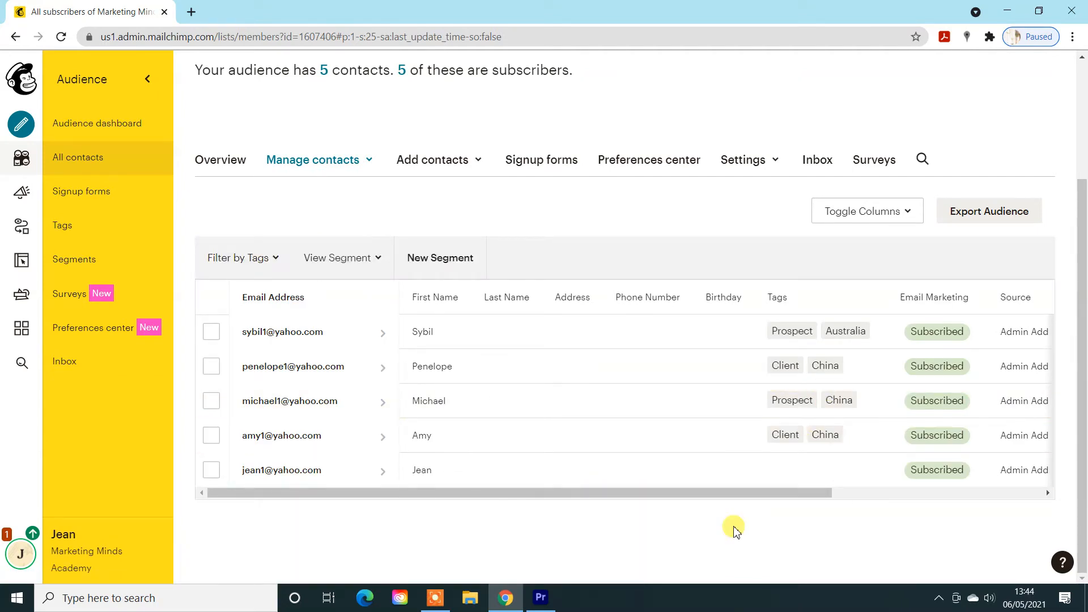
- Filter the contacts by the Australia tag, and remove that tag from the filter
click(270, 259)
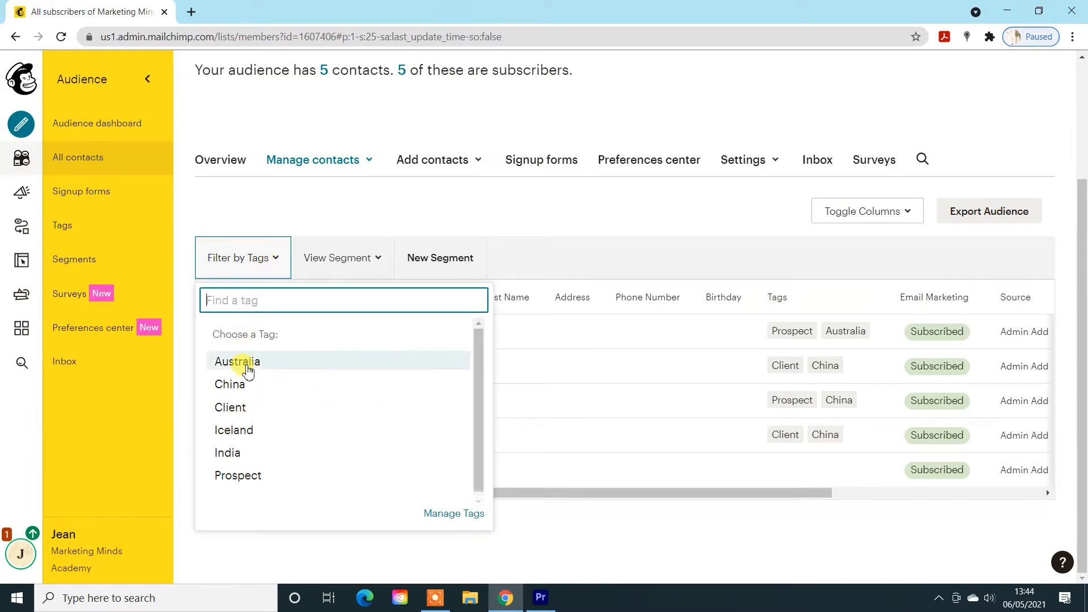
click(247, 367)
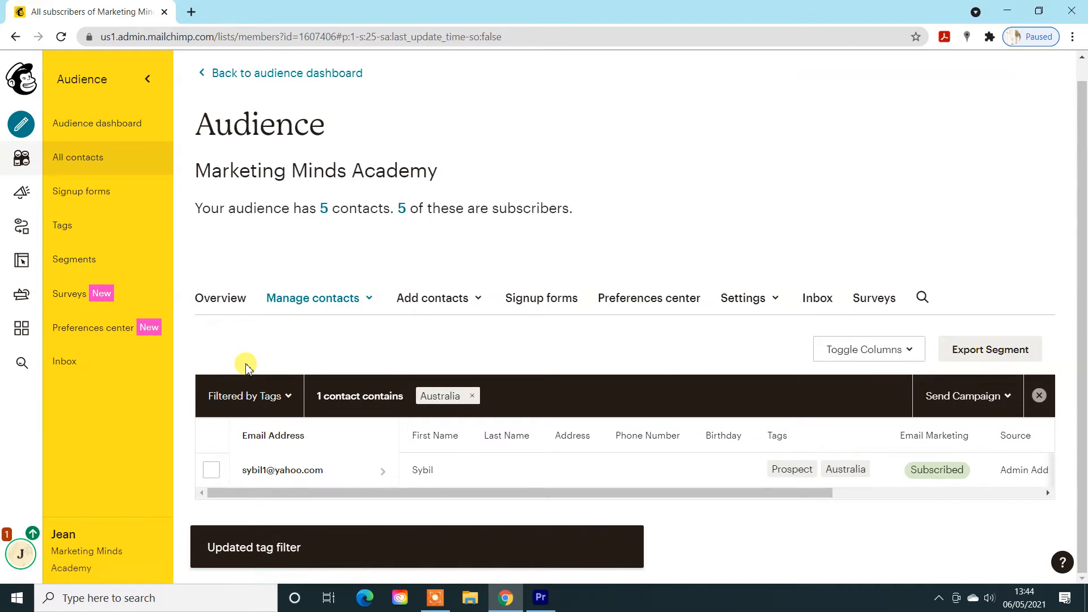
click(474, 396)
- Filter the contacts by both the Client and Iceland tags
click(273, 397)
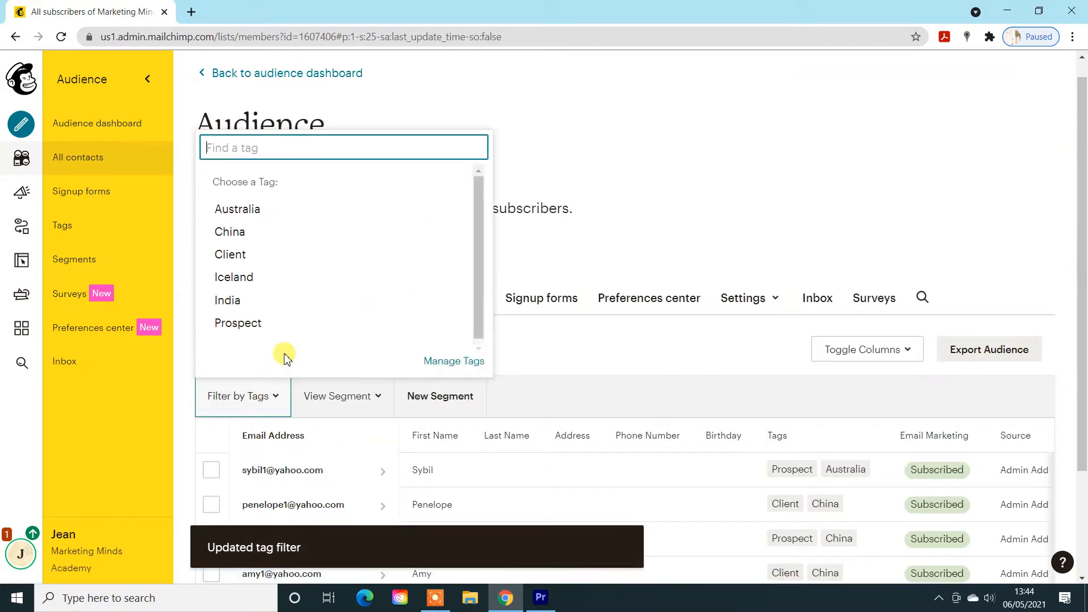
click(235, 254)
click(285, 399)
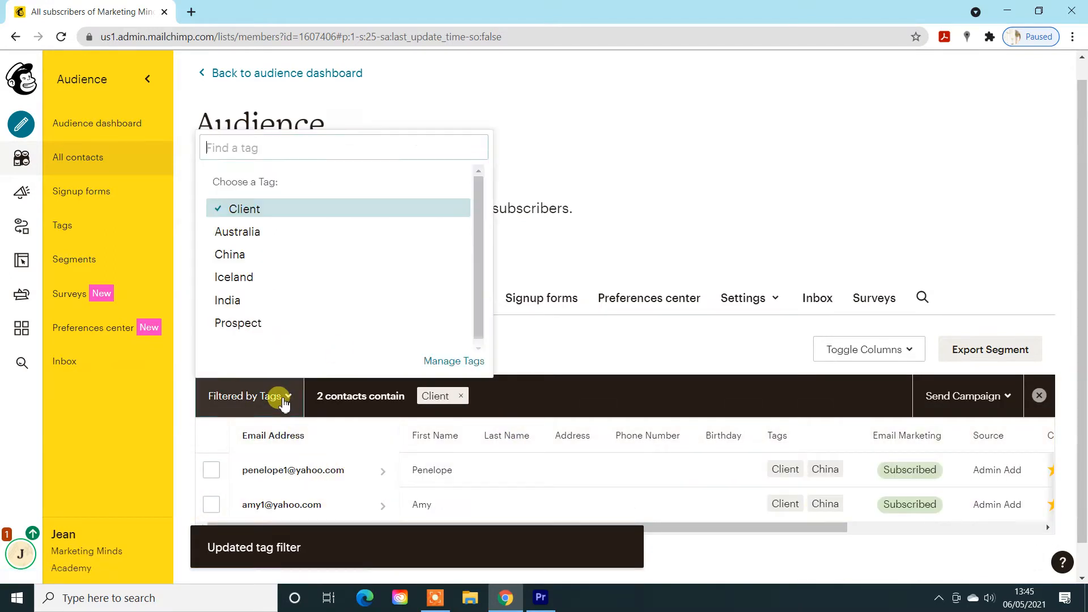
click(237, 277)
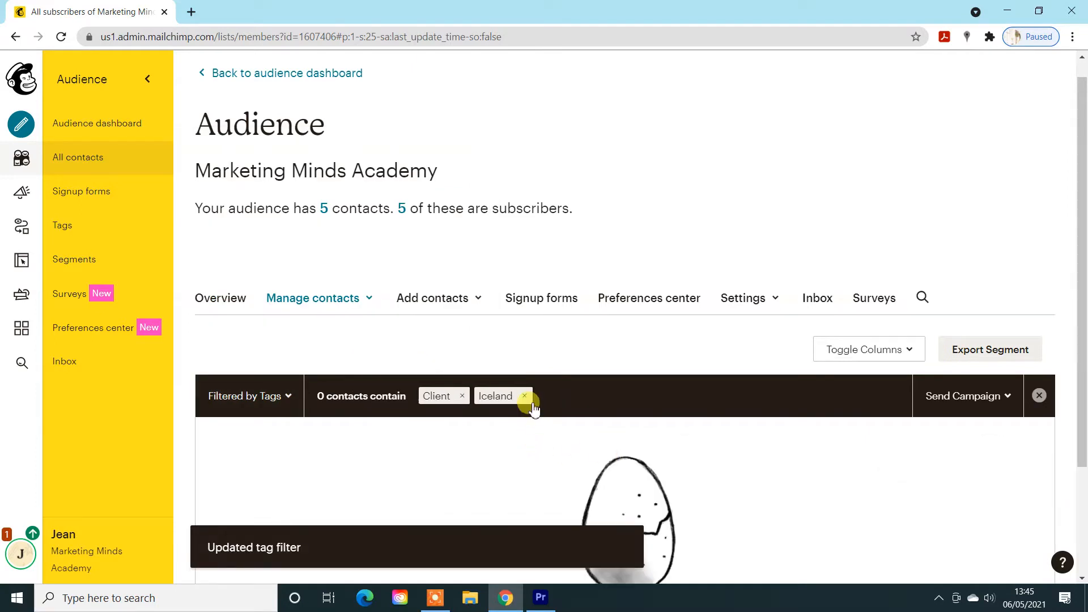
- Clear the Client and Iceland tag filter, filter the contacts by the Prospect tag, and remove that filter
click(463, 397)
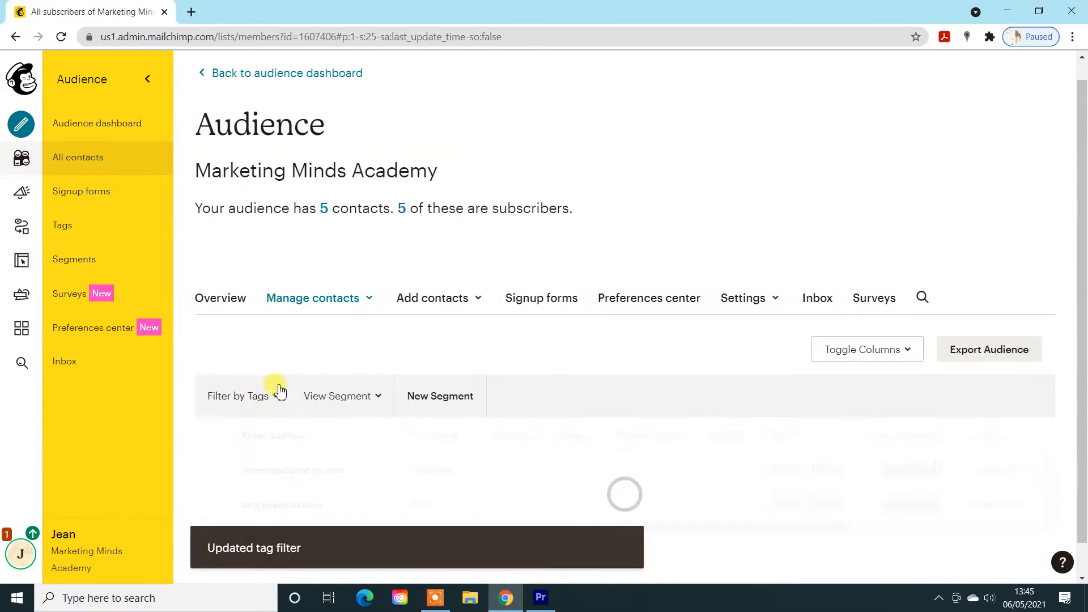
click(267, 397)
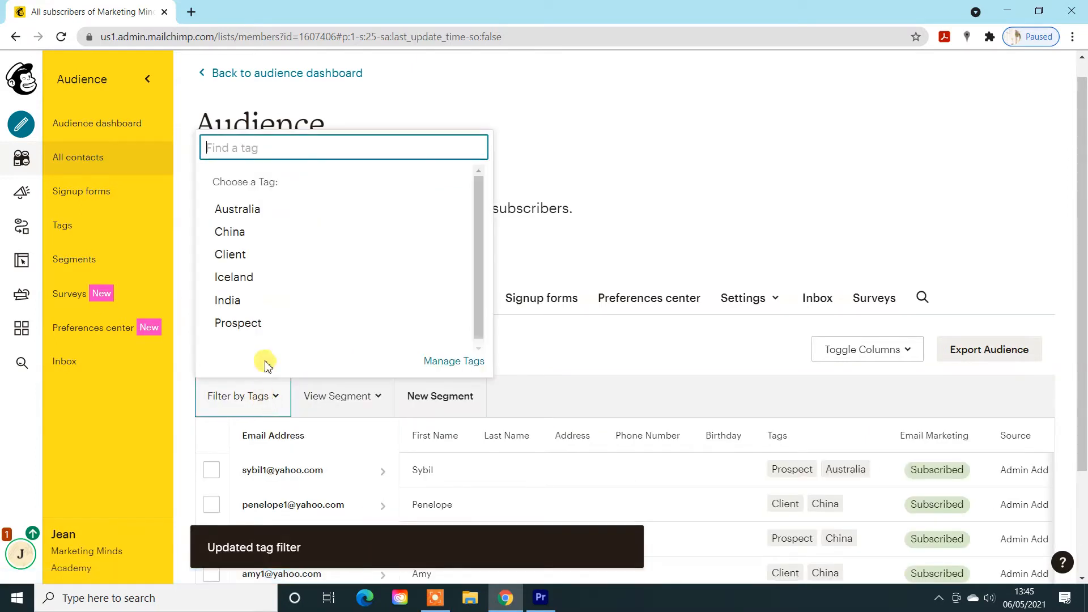
click(238, 323)
scroll(688, 381, down, 2)
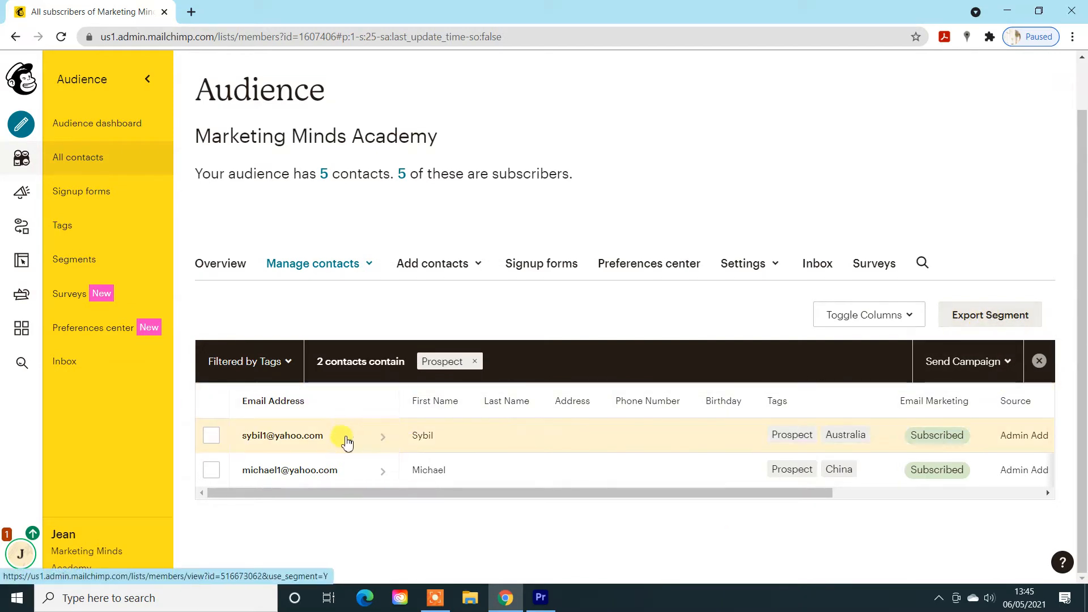
click(475, 362)
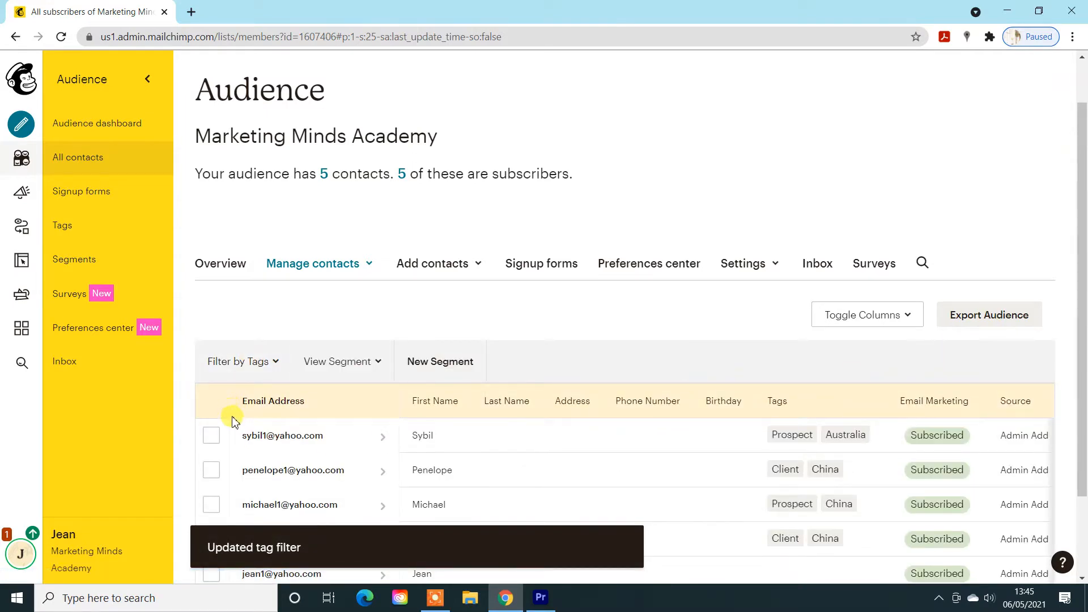
scroll(233, 417, down, 3)
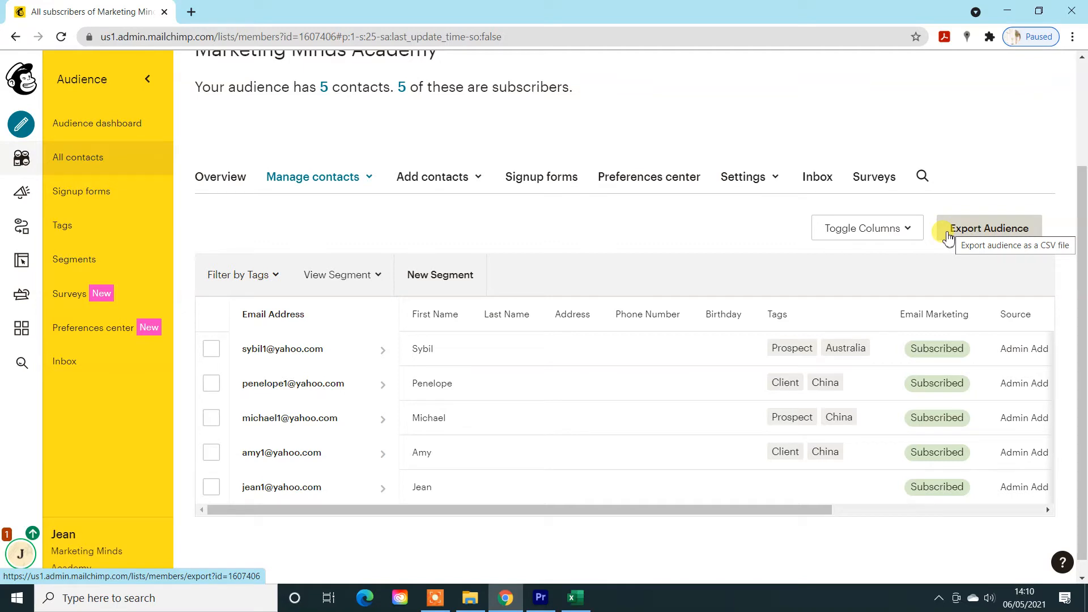
- Open the bulk contact tagging form from the audience's list of tags
click(361, 178)
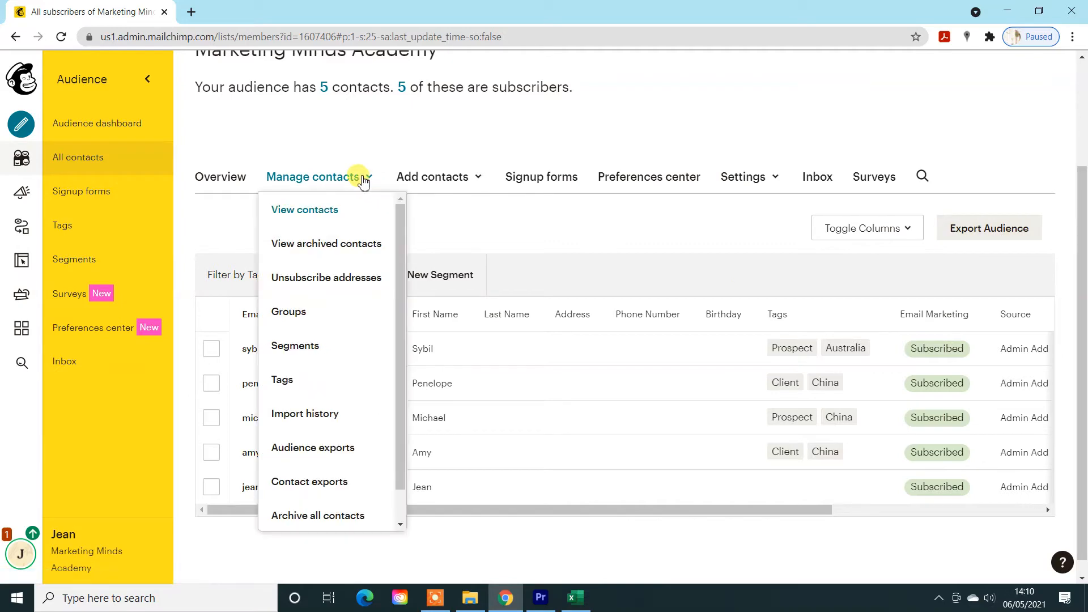
click(289, 379)
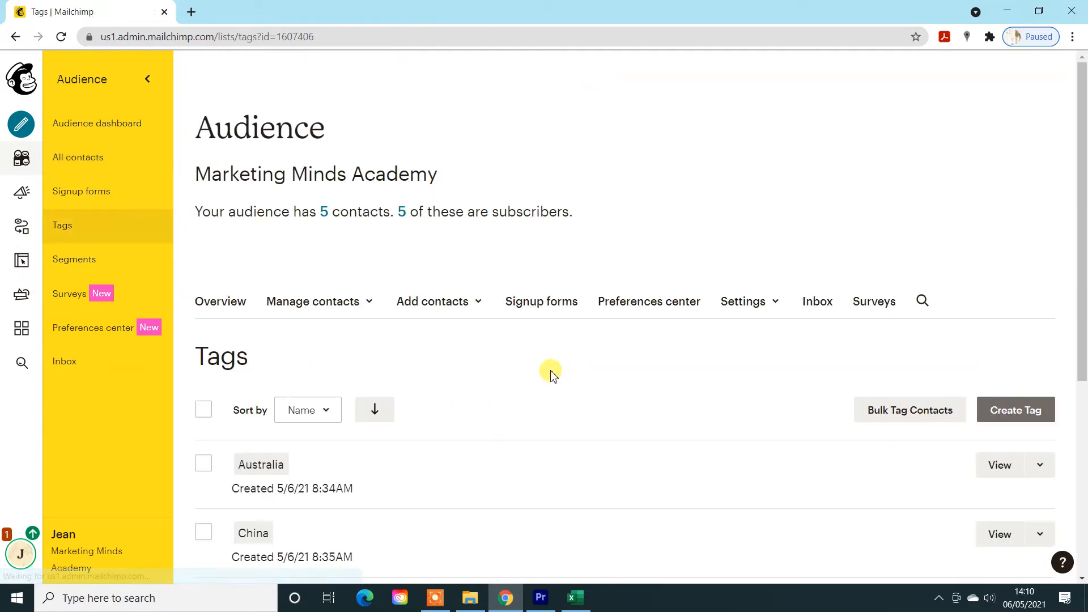
scroll(551, 425, down, 5)
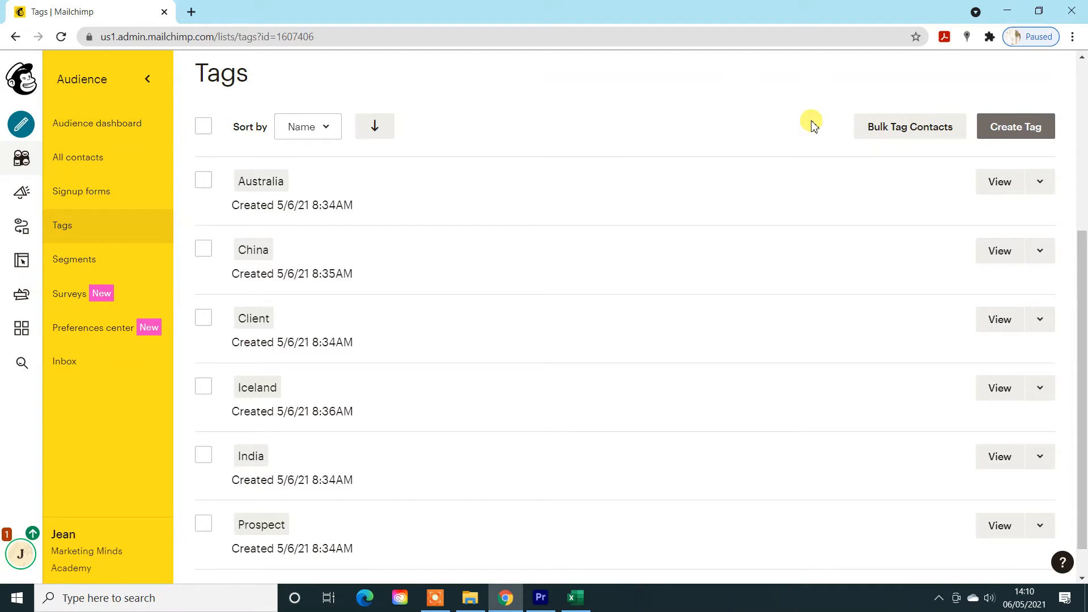
scroll(814, 126, up, 2)
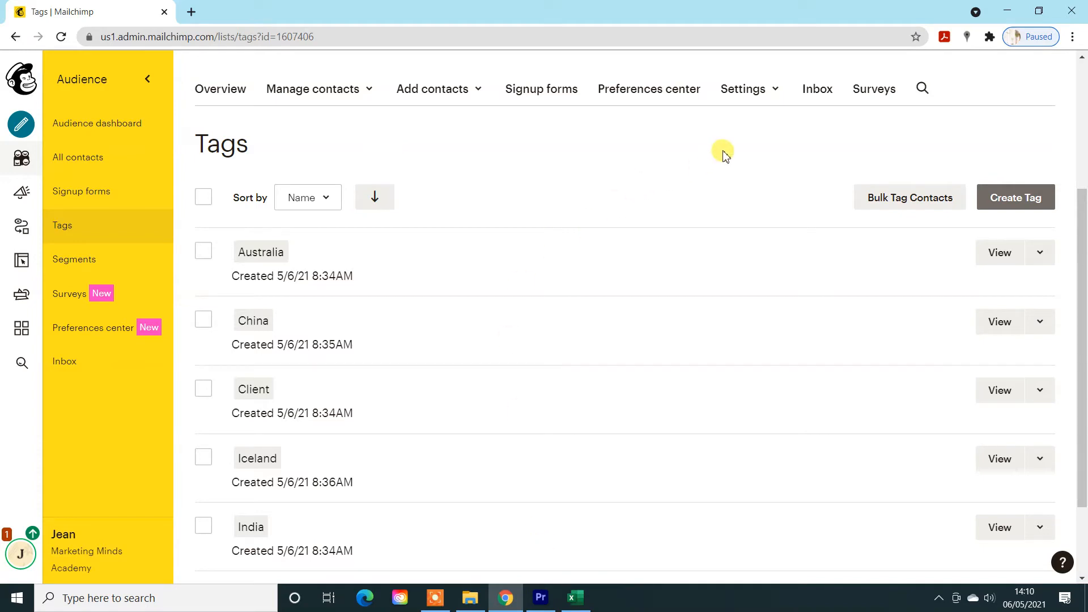
click(886, 203)
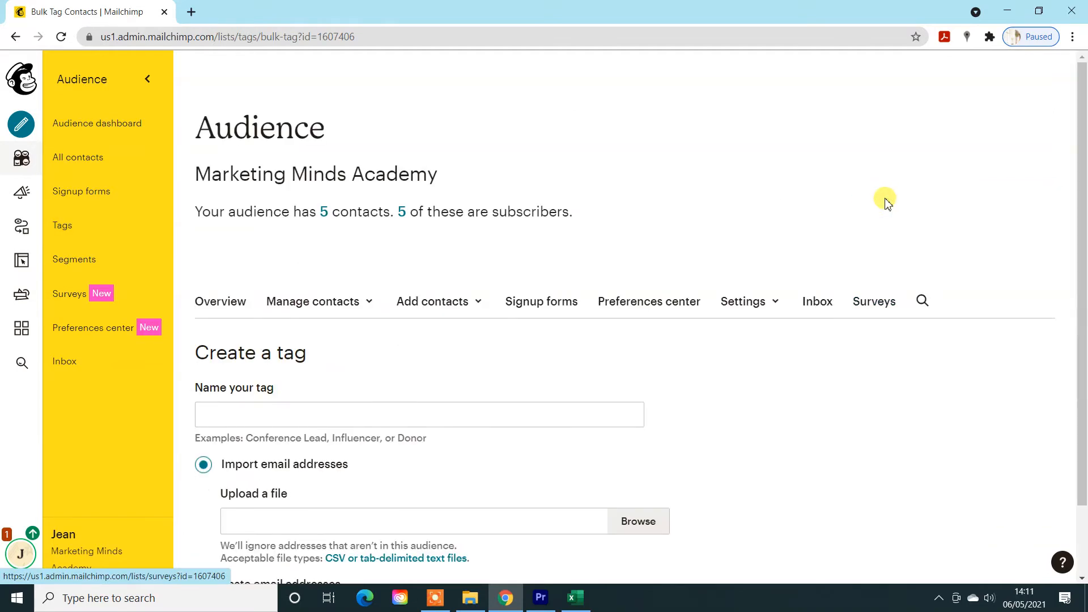
- Create the tag New Zealand and apply it to the copied list of contact e-mail addresses by pasting them in
scroll(842, 306, down, 2)
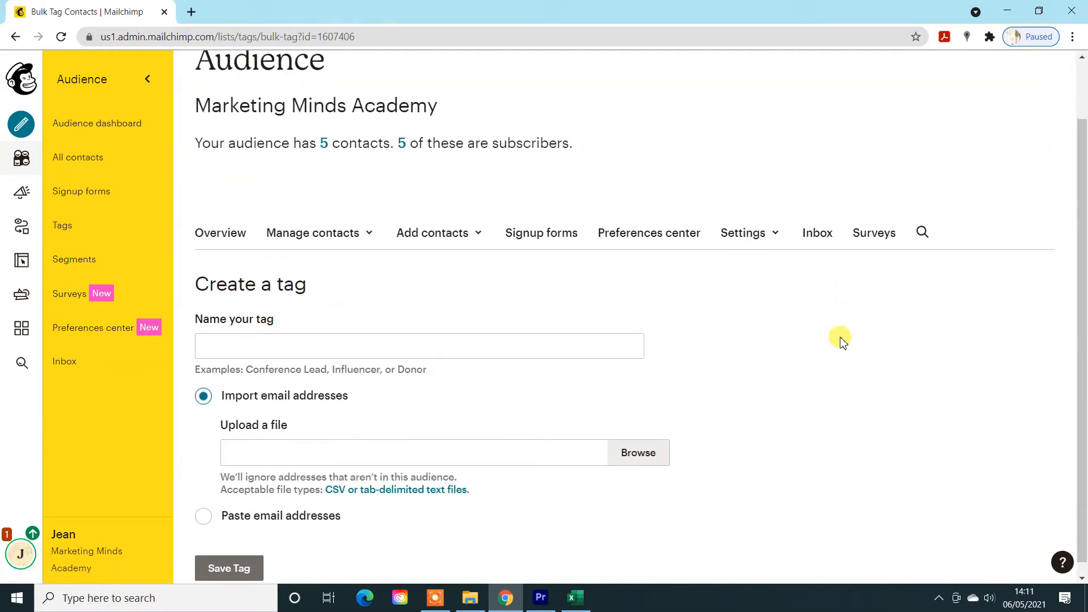
click(534, 337)
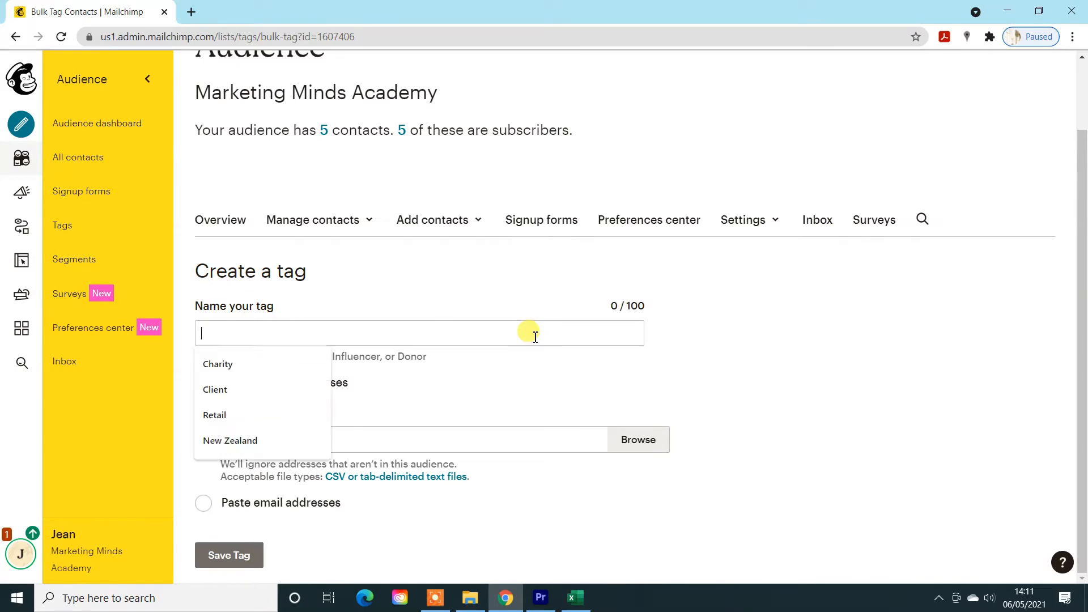
click(235, 443)
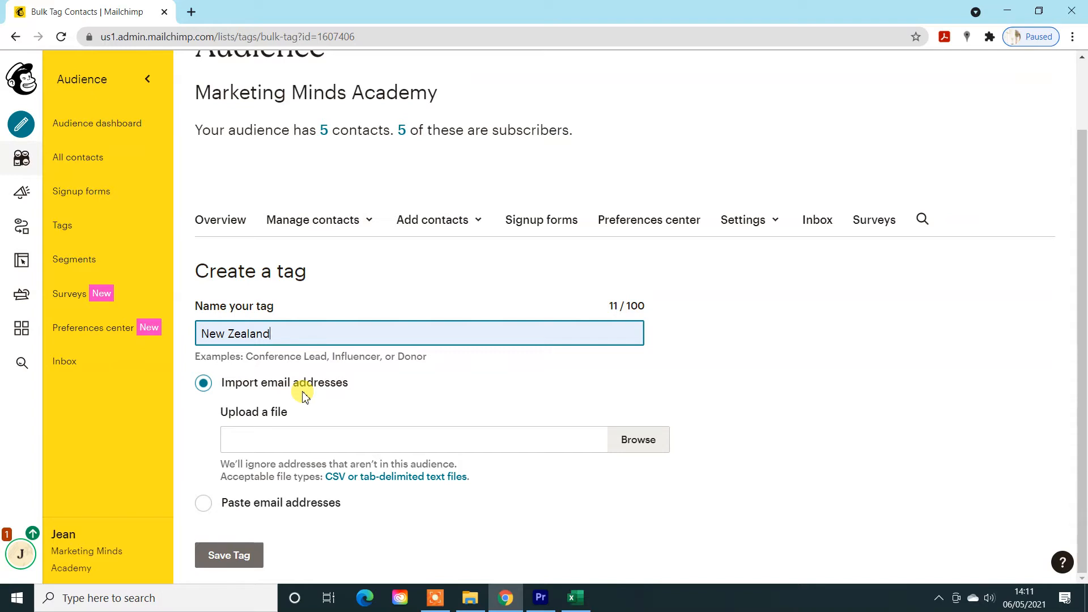
click(204, 507)
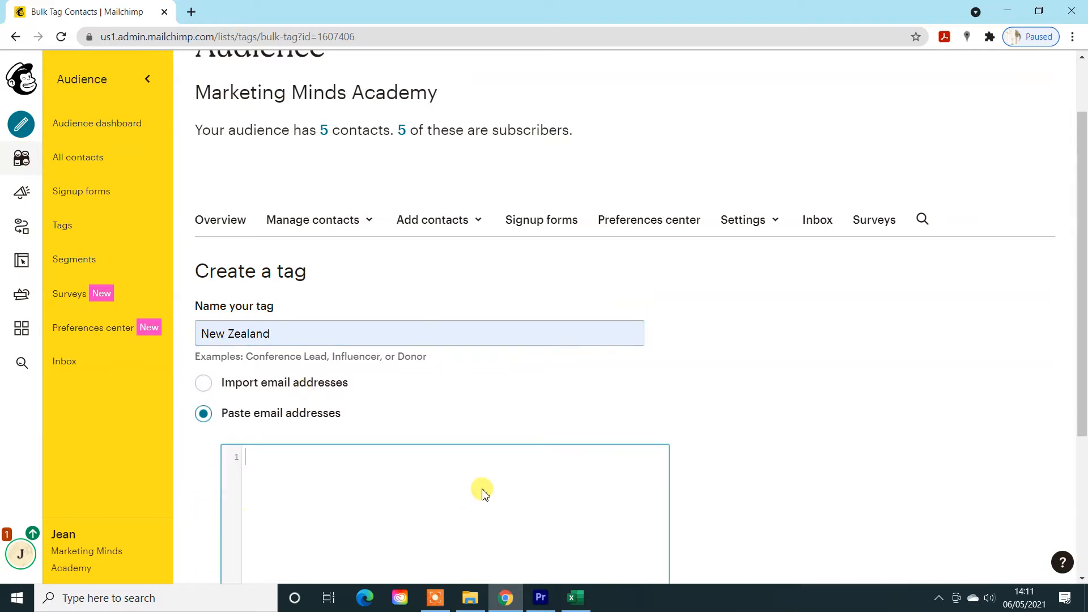
scroll(476, 496, down, 4)
key(ctrl+v)
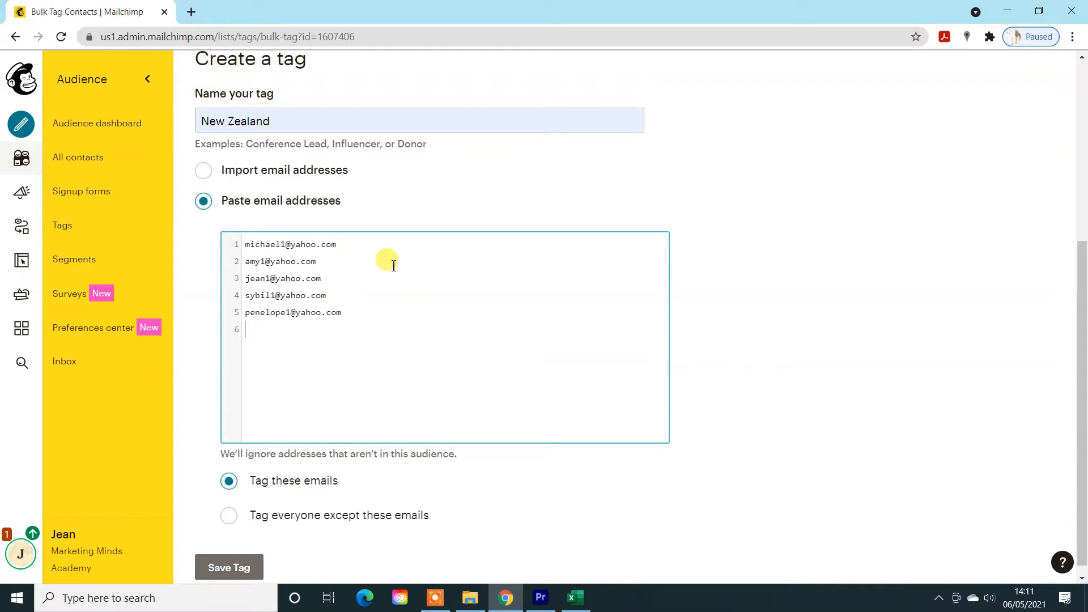
click(230, 567)
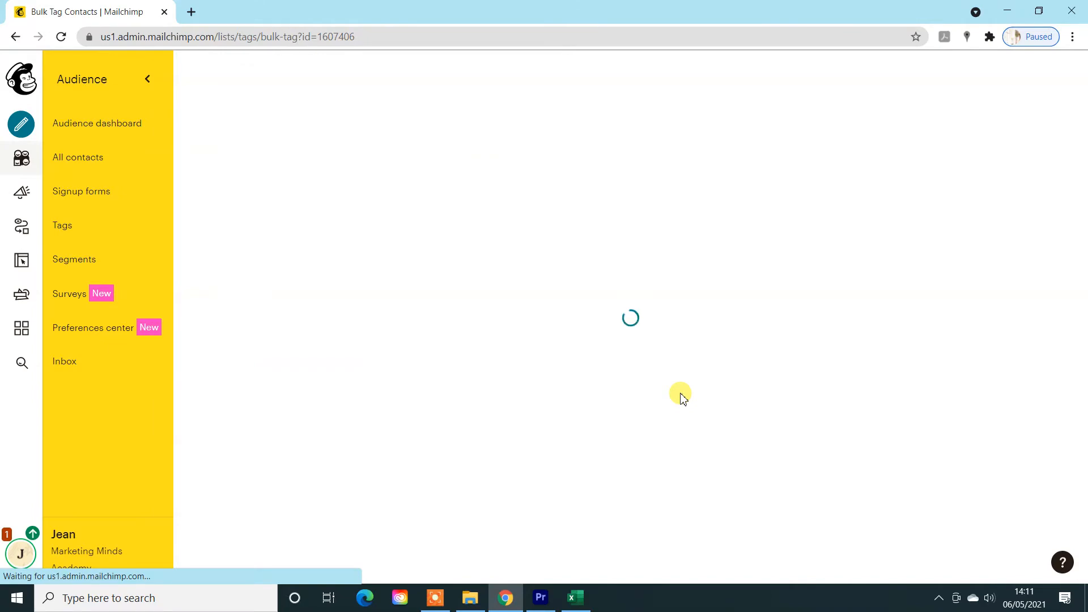
- View all contacts in the audience and check the tags assigned to each one
scroll(509, 272, down, 1)
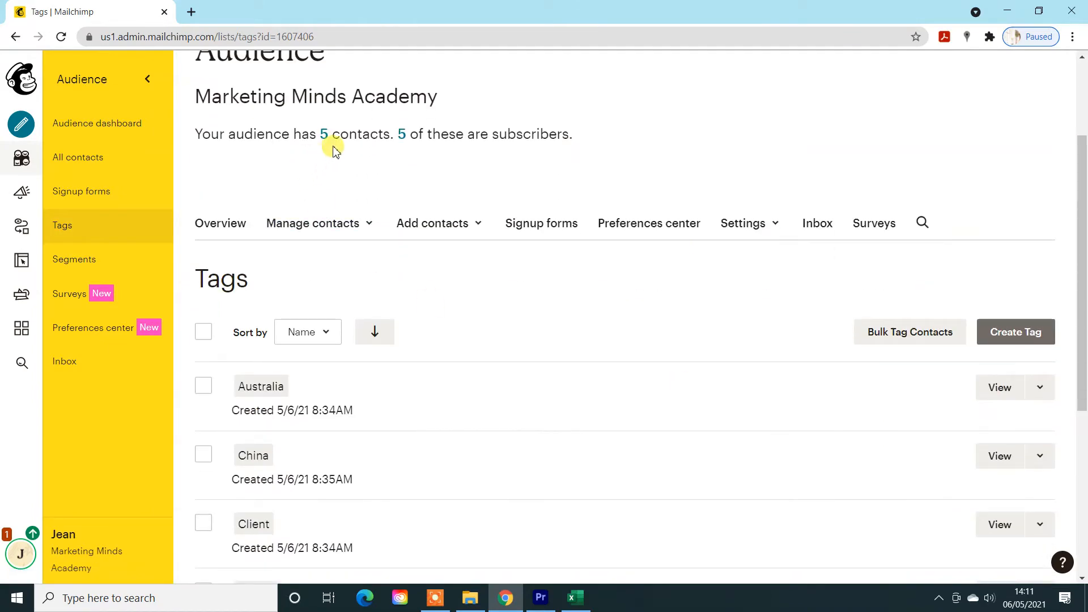
click(323, 137)
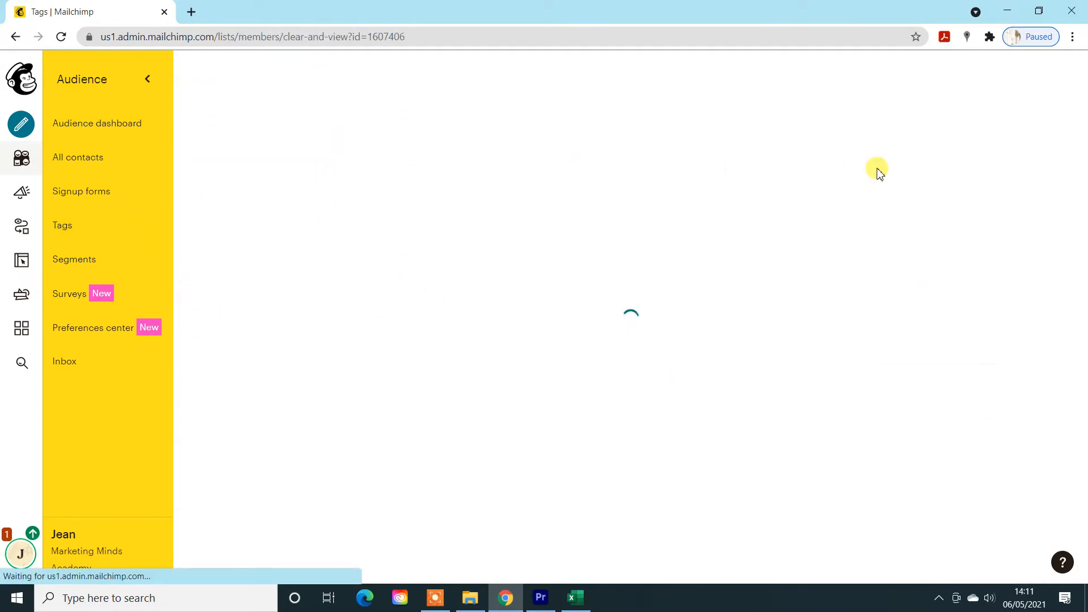
scroll(877, 185, down, 3)
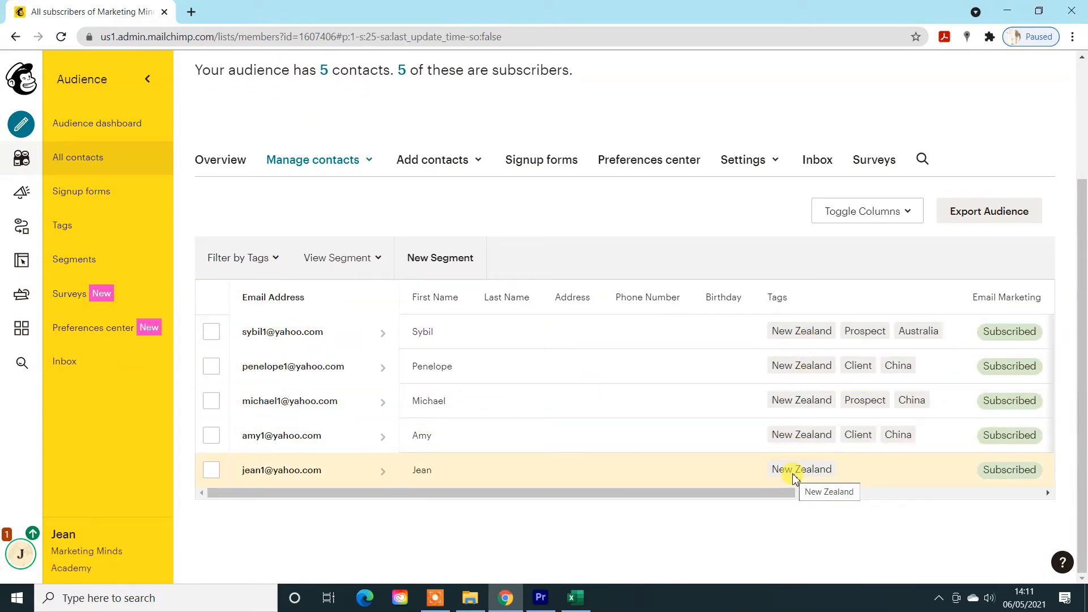
- Return to the audience's tag list and look for the New Zealand tag
click(367, 163)
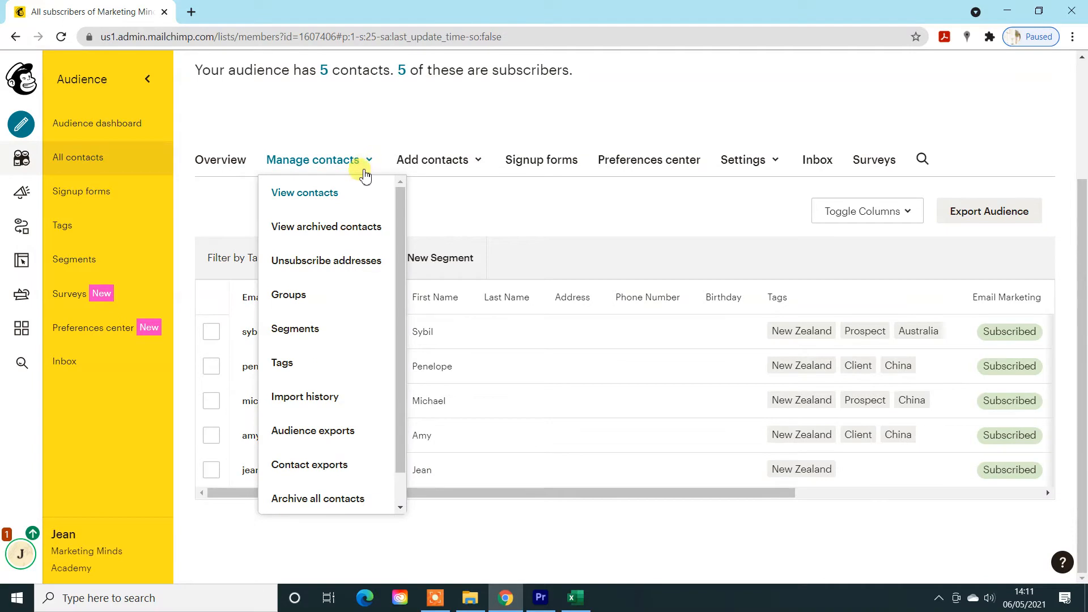
click(299, 374)
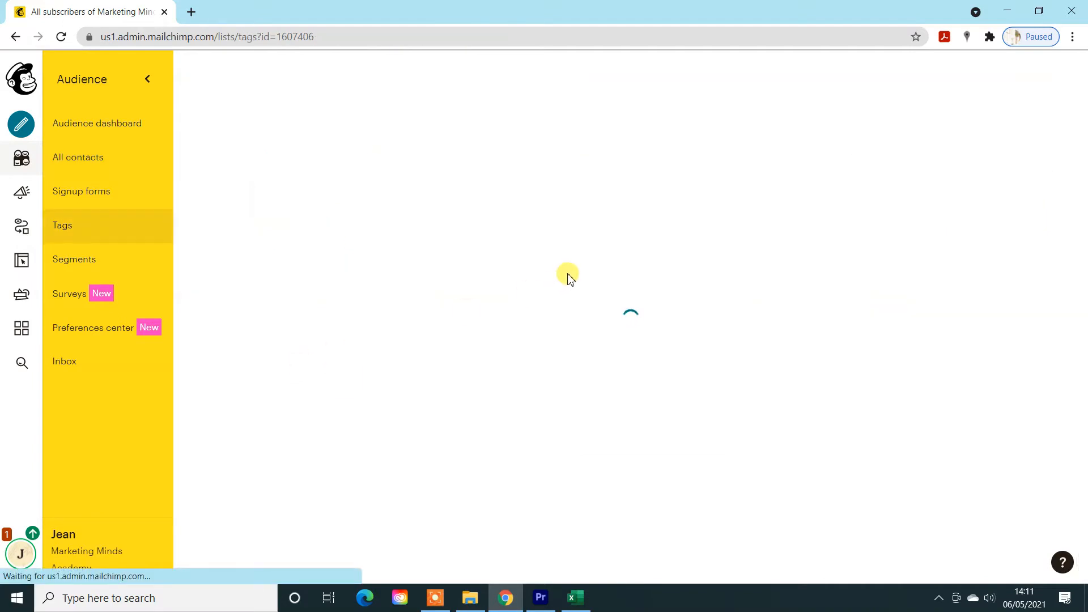
scroll(568, 278, down, 7)
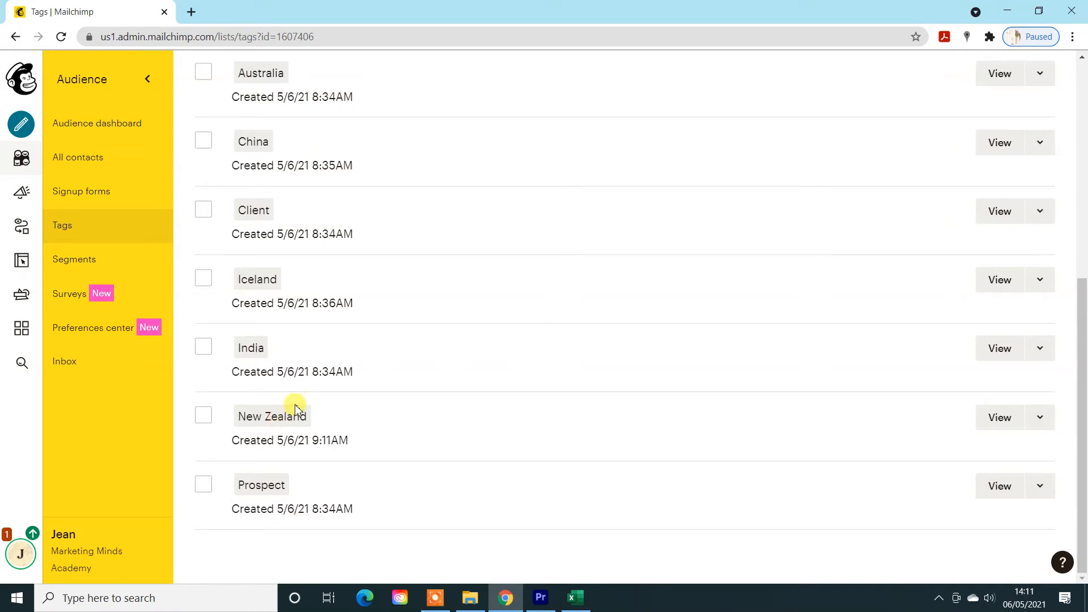
scroll(439, 380, up, 7)
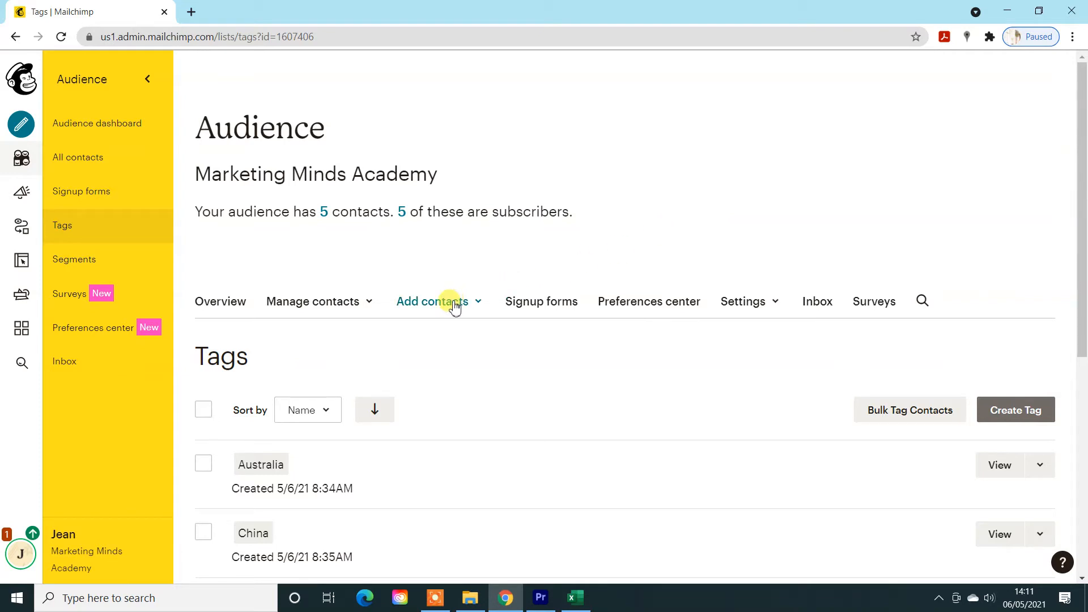
- Start a contact import from an uploaded file, keep the Subscribed status, and continue to the tagging stage
click(302, 309)
scroll(304, 309, down, 1)
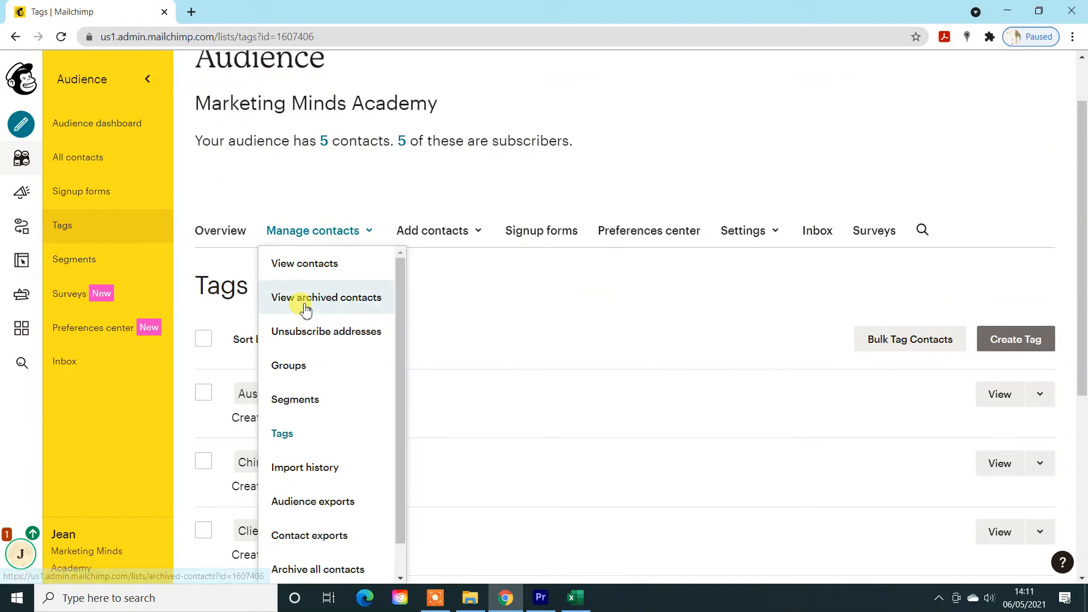
click(443, 233)
click(443, 298)
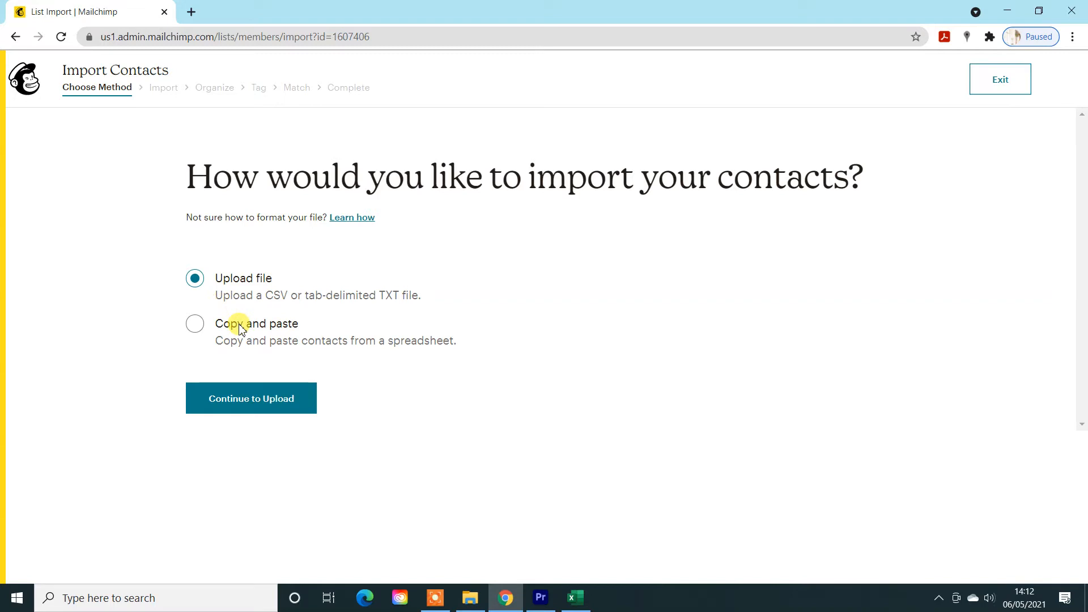
click(242, 397)
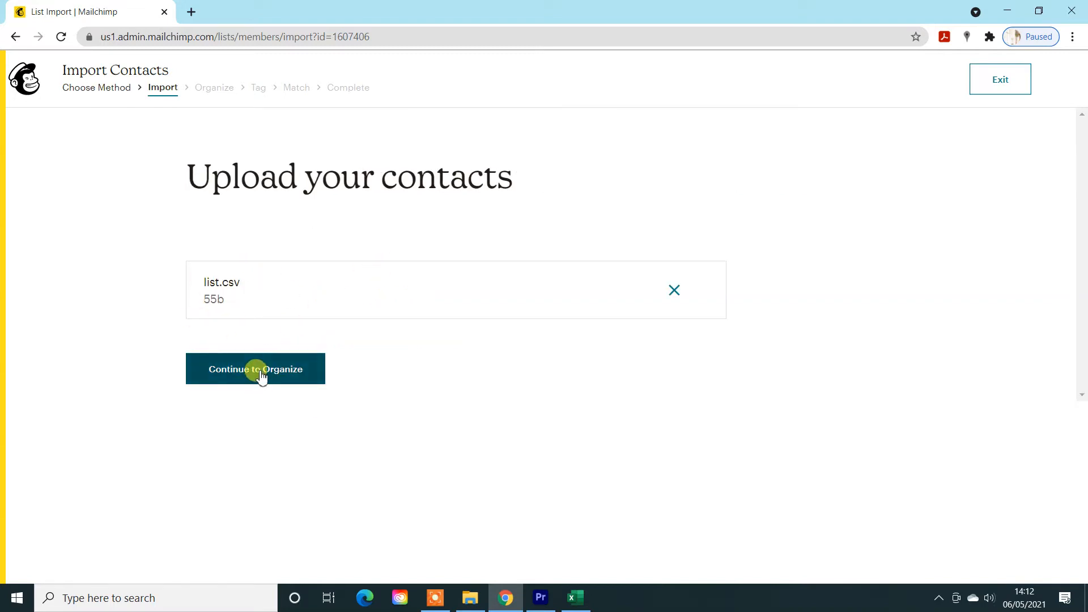
click(261, 376)
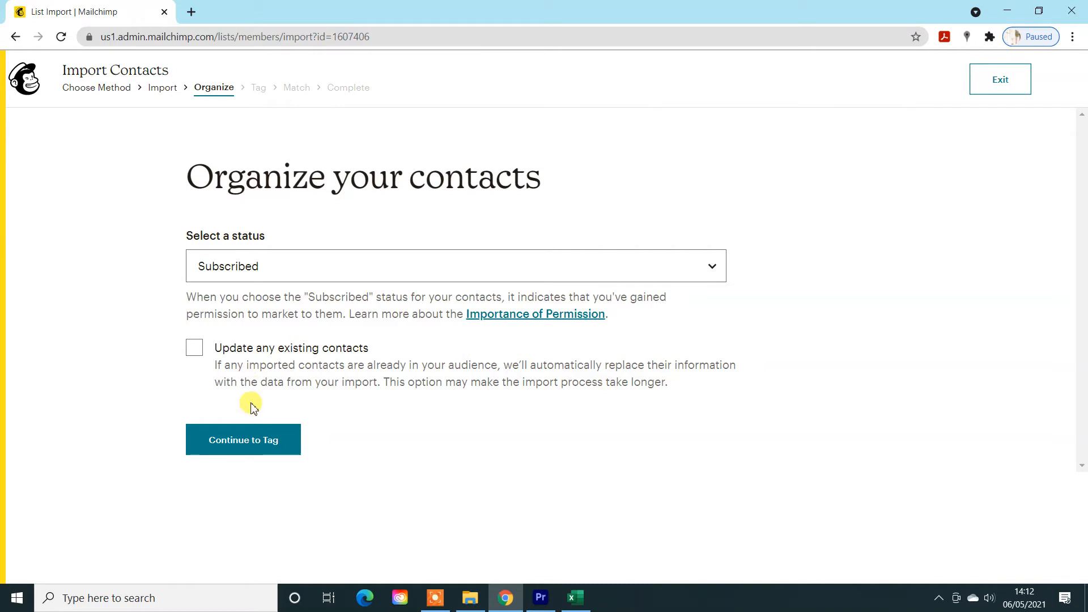
click(253, 440)
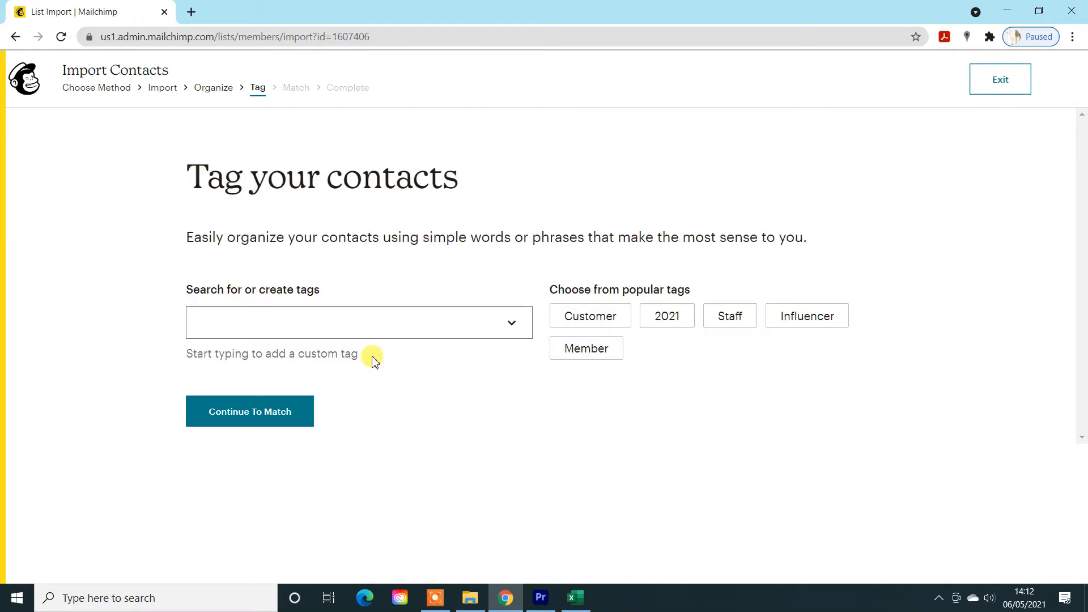
- Assign the existing China and Client tags to the imported contacts and continue to column matching
click(419, 323)
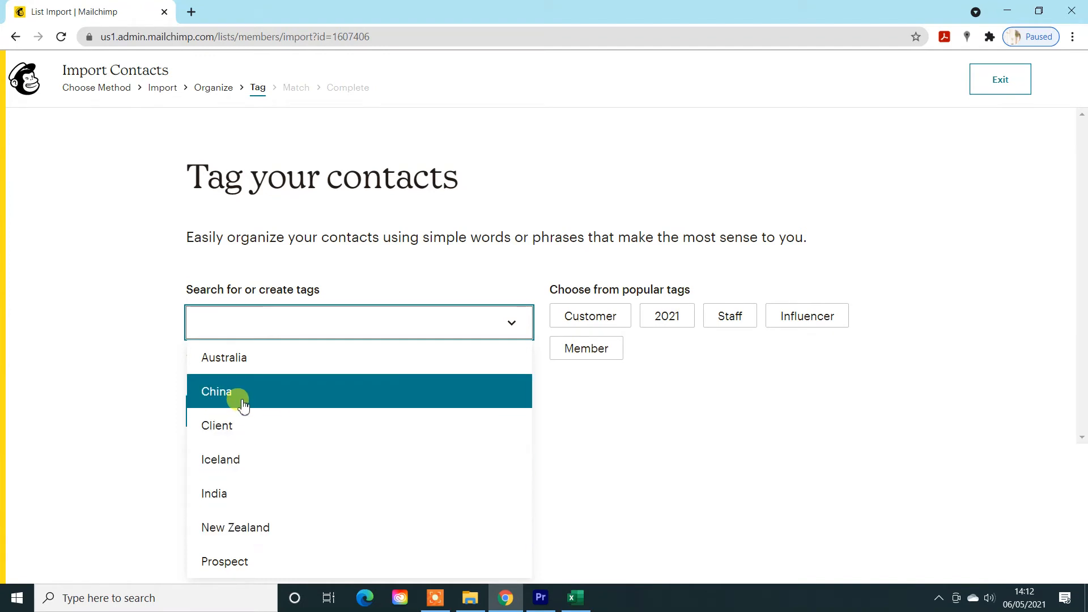
click(374, 409)
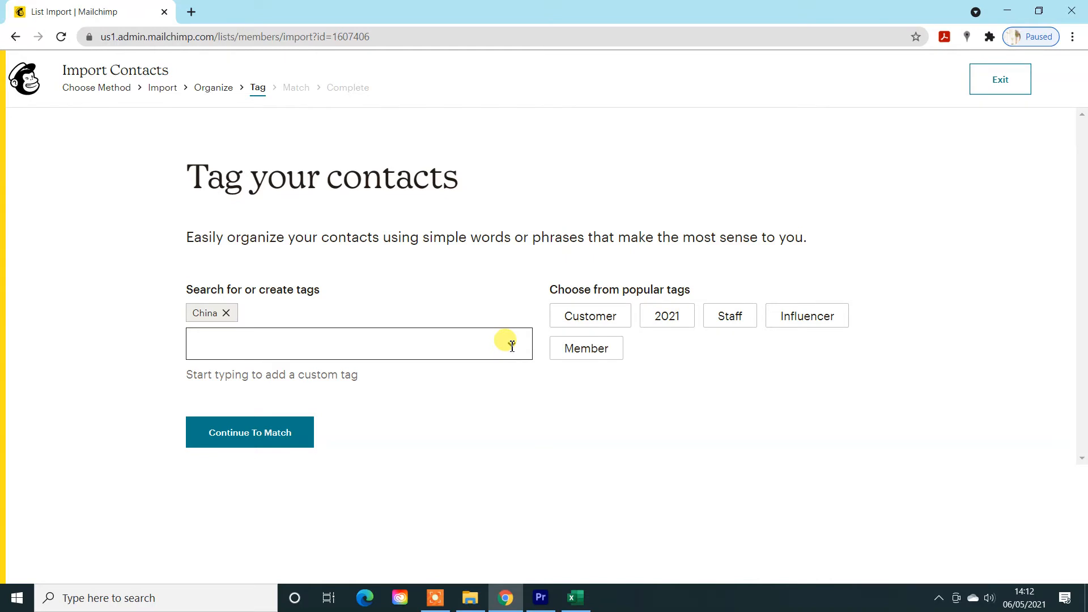
click(511, 346)
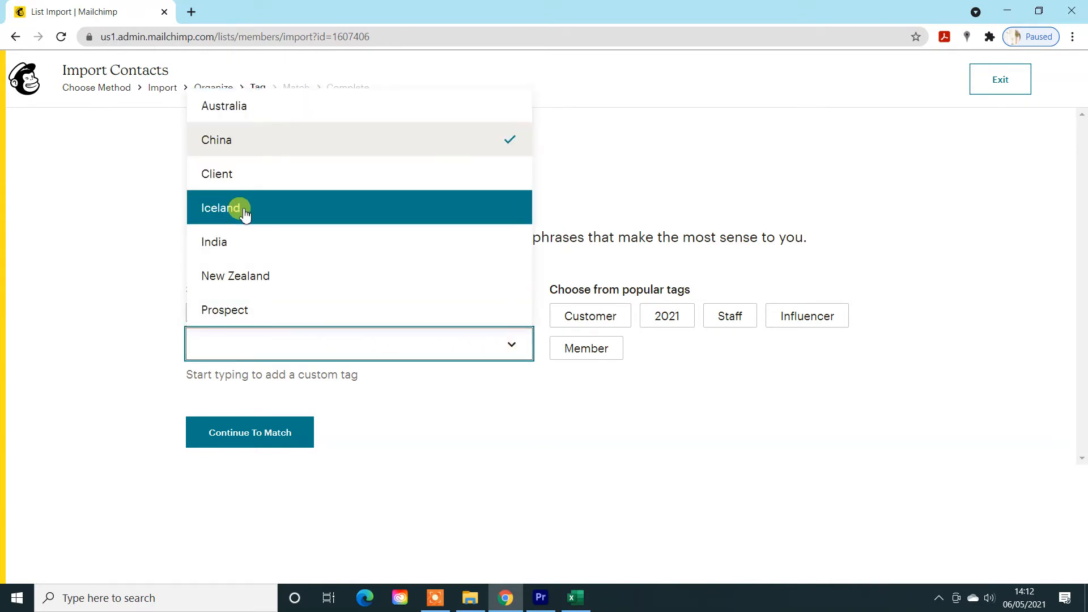
click(233, 172)
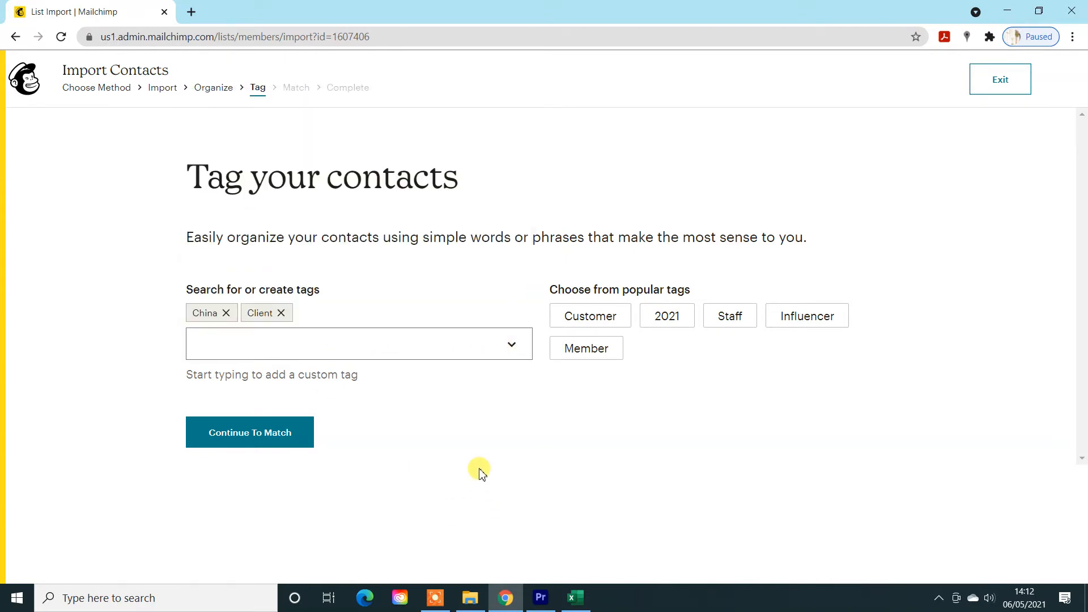
click(237, 434)
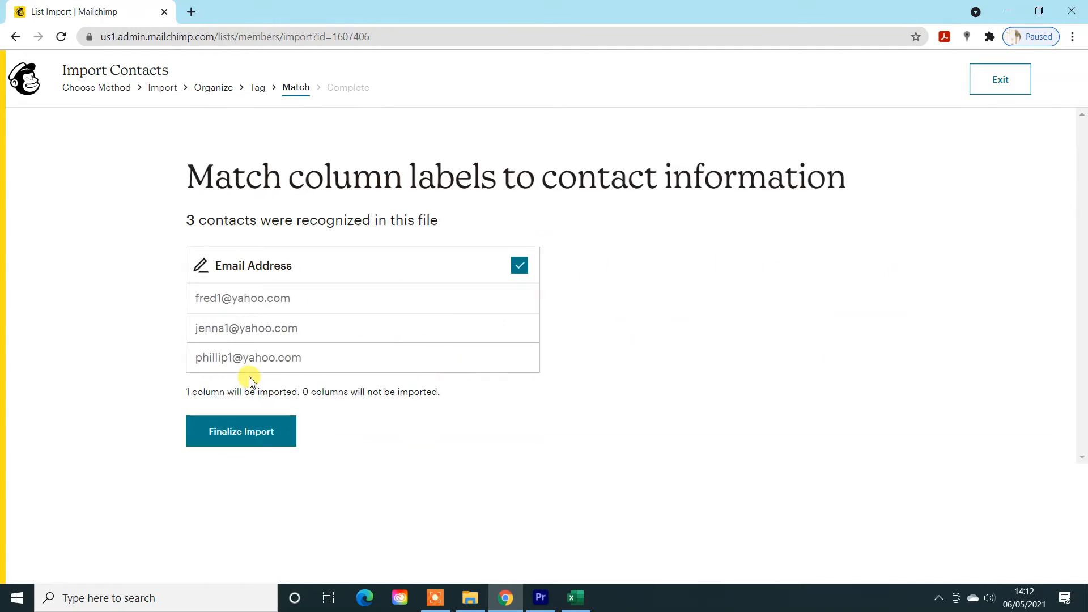
- Finalize and complete the import with the matched Email Address column, and view the imported contacts with their tags
click(241, 432)
click(265, 475)
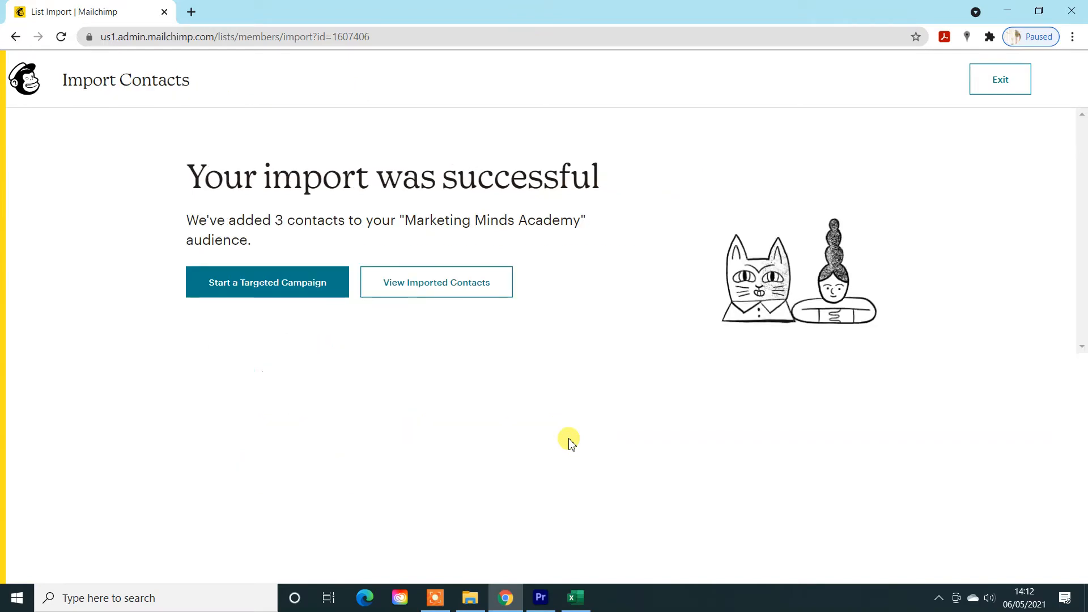
click(424, 286)
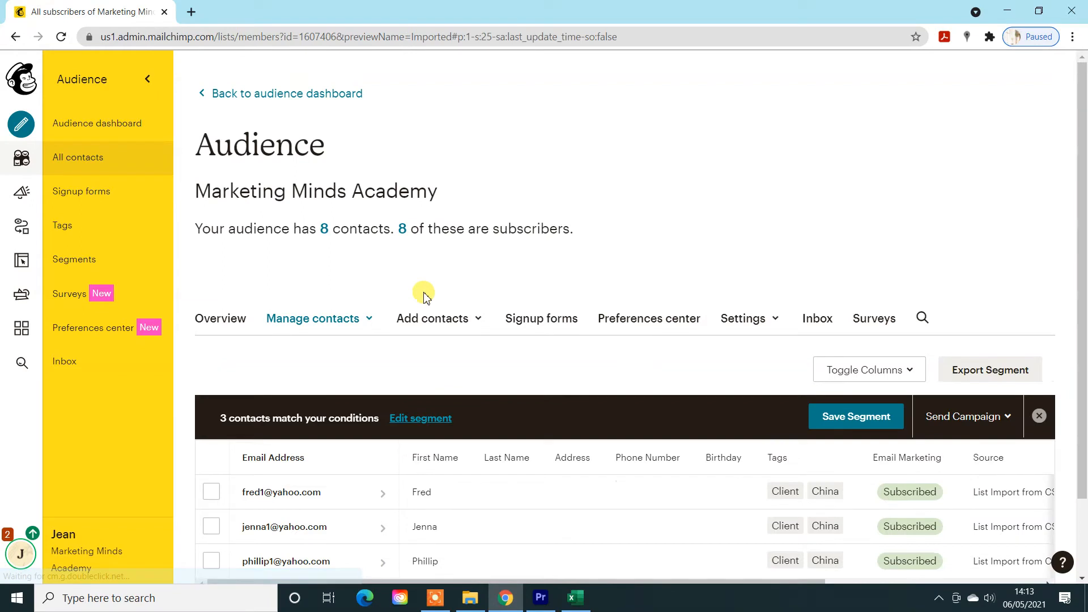
scroll(422, 288, down, 2)
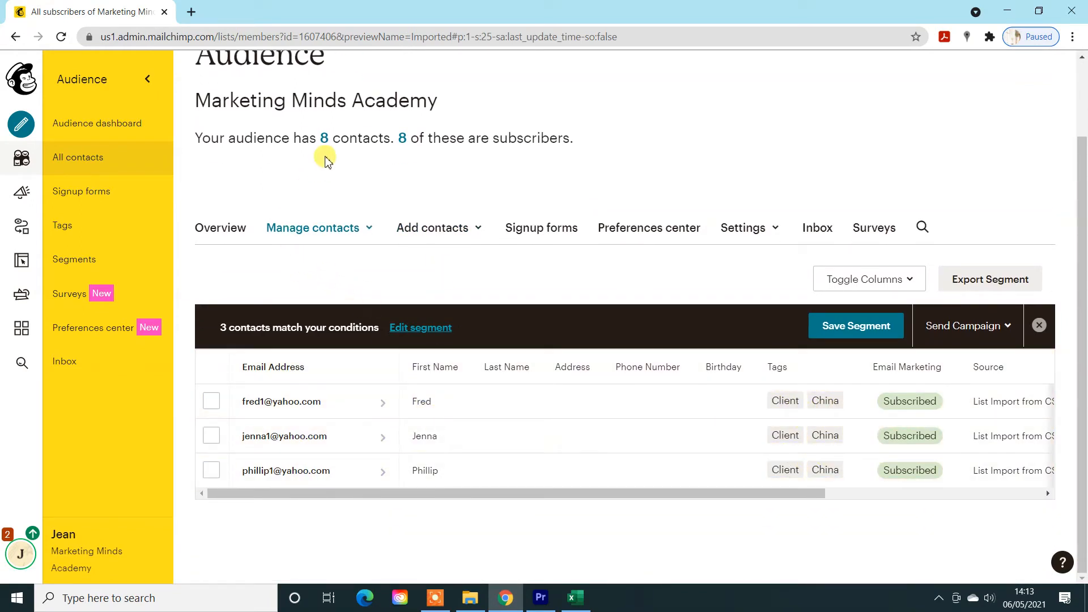
- Show all contacts in the Marketing Minds Academy audience and look through their tags
click(325, 139)
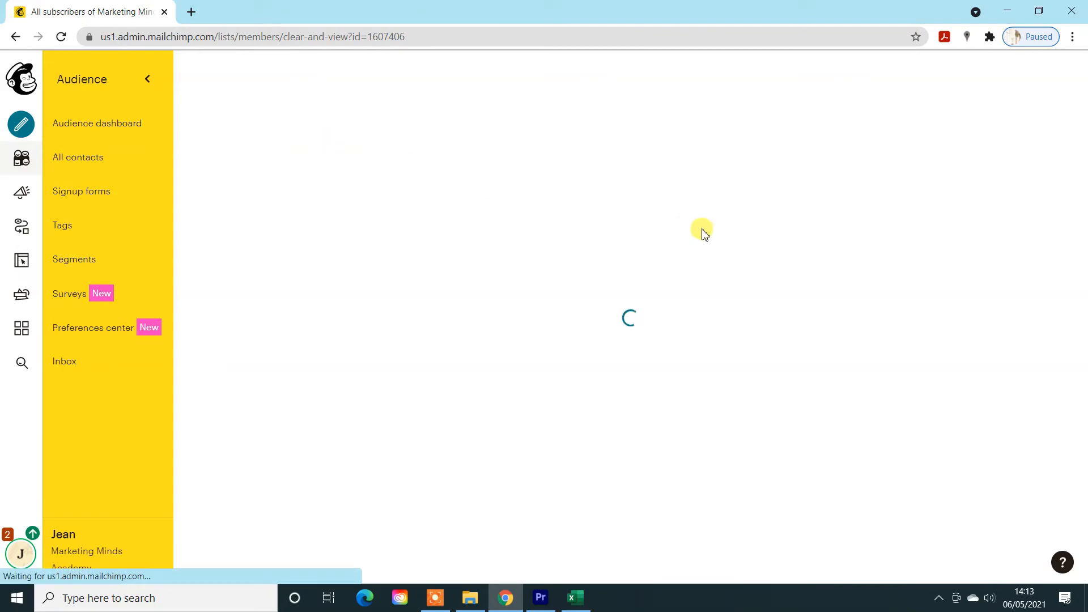
scroll(702, 232, down, 3)
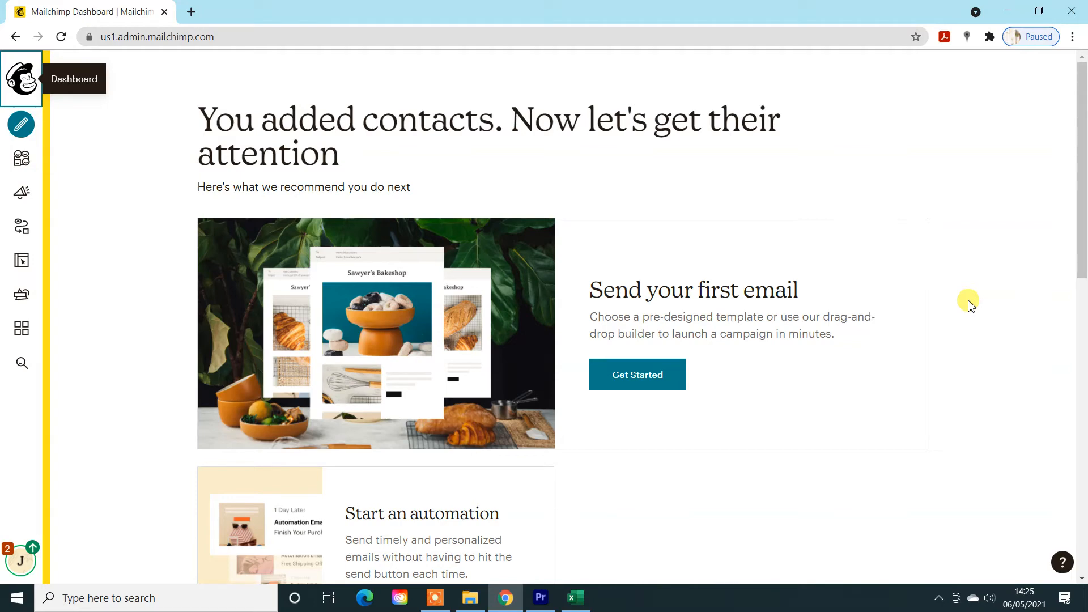
- Create a regular email campaign named Test
click(23, 126)
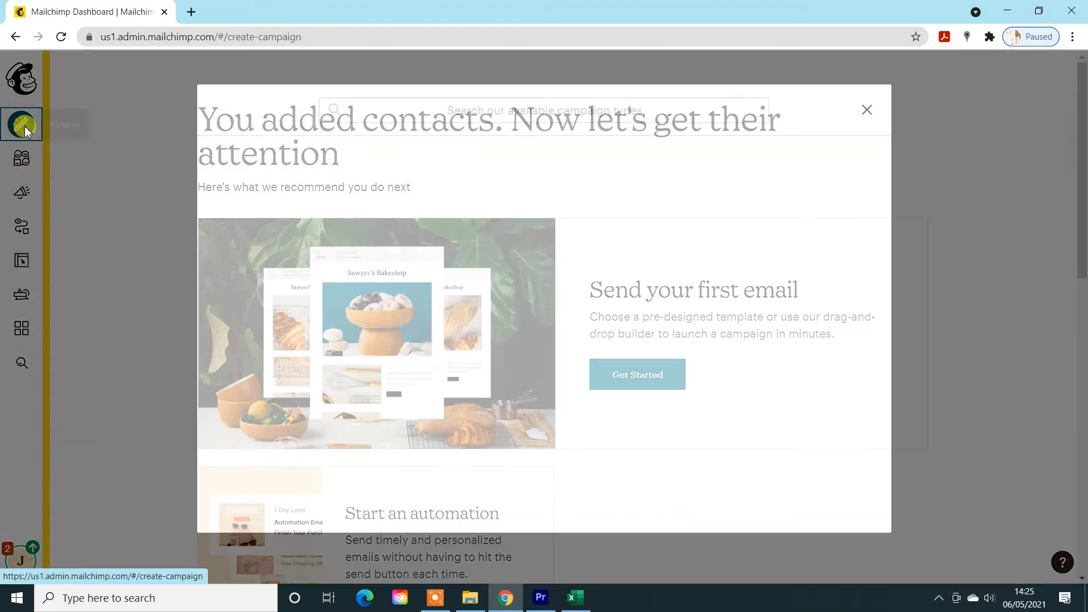
click(311, 180)
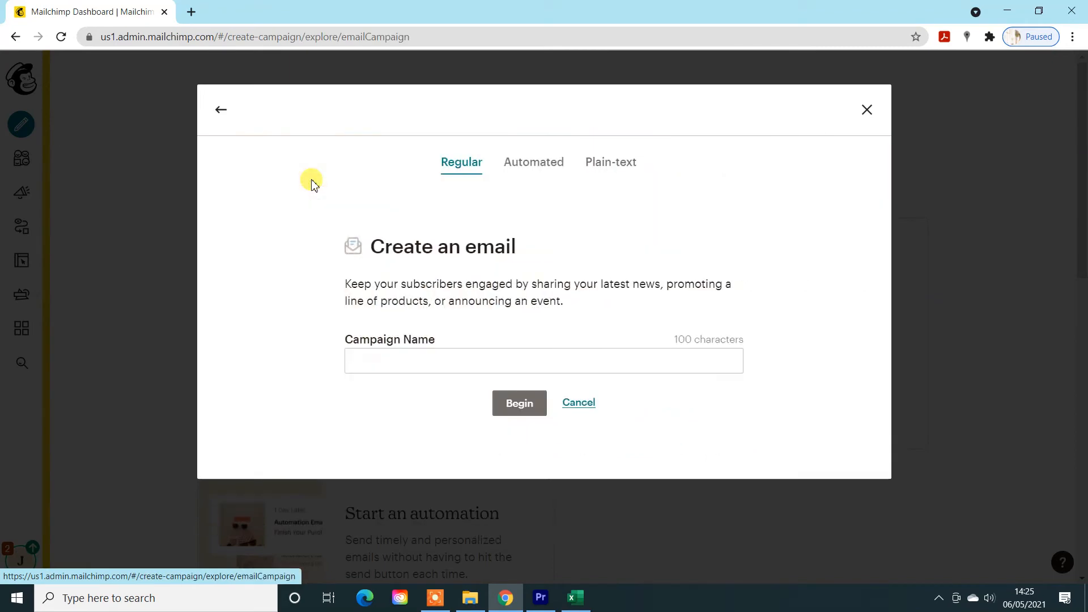
click(420, 356)
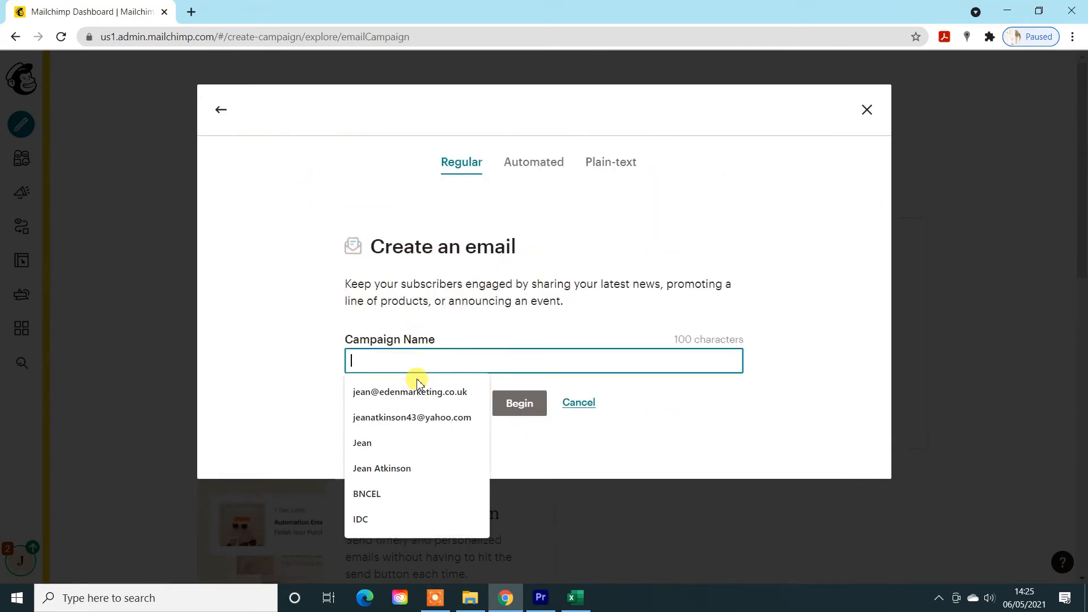
text(Test)
click(513, 403)
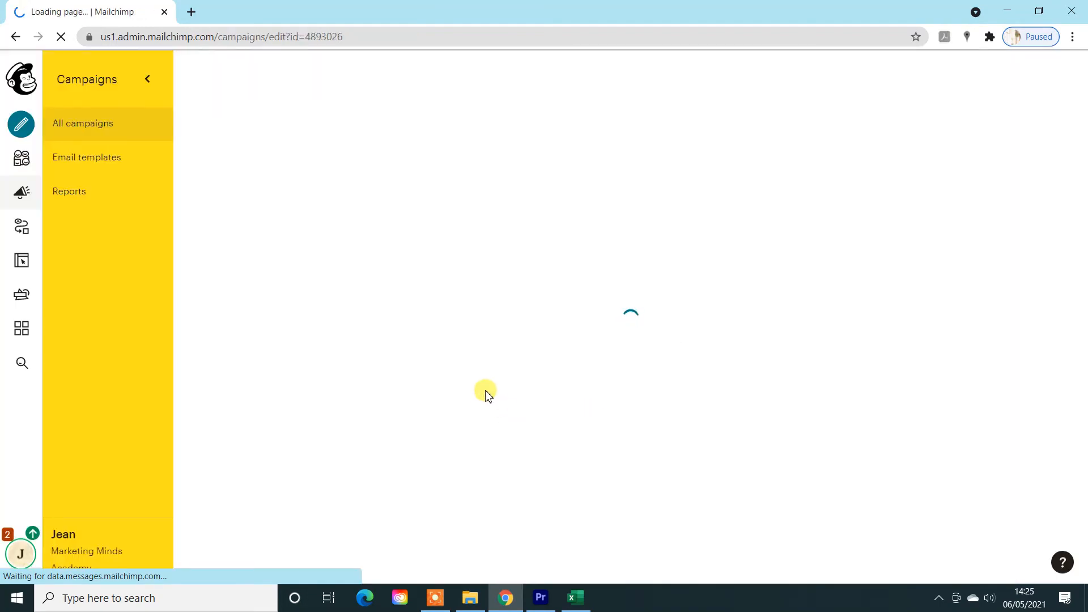
- Open the campaign's recipient settings and target the contacts tagged Client
click(977, 252)
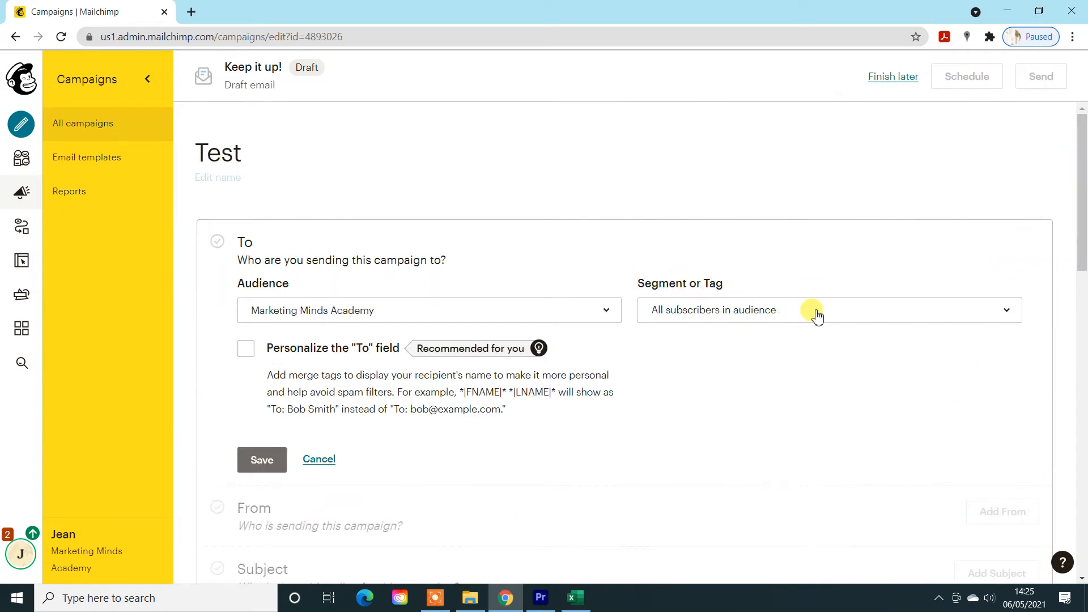
click(816, 316)
scroll(712, 488, down, 3)
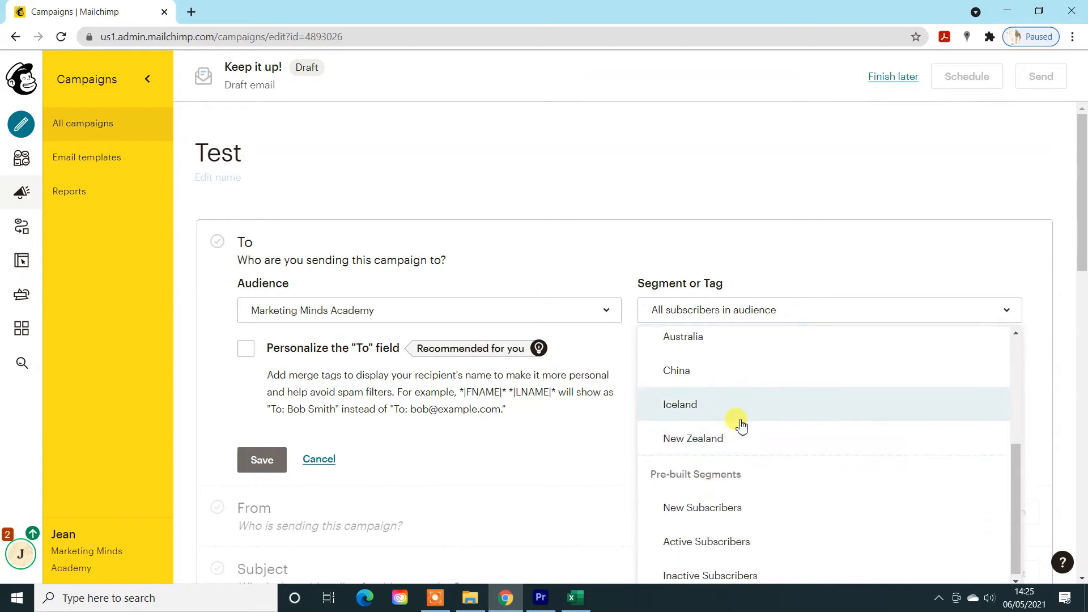
scroll(737, 424, up, 3)
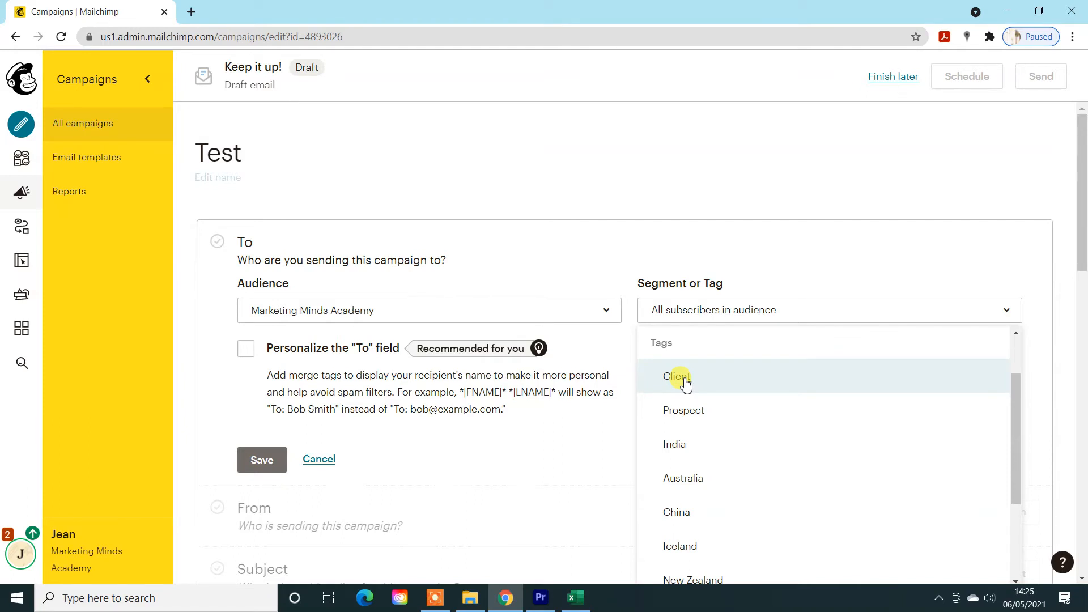
click(684, 380)
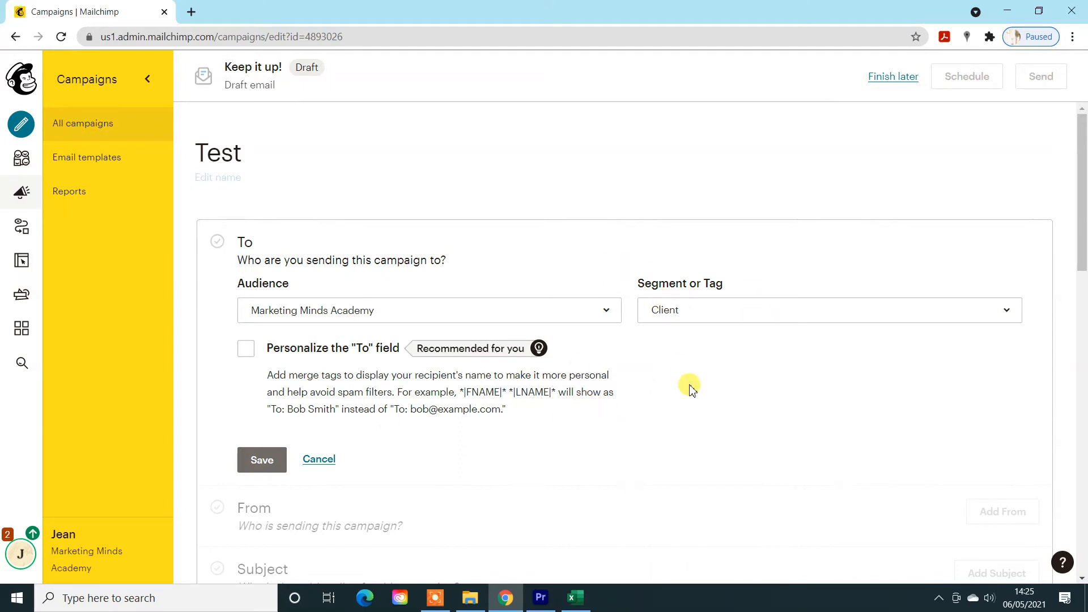
- Switch the campaign's recipients to a group or new segment whose contacts match all of the conditions
click(711, 312)
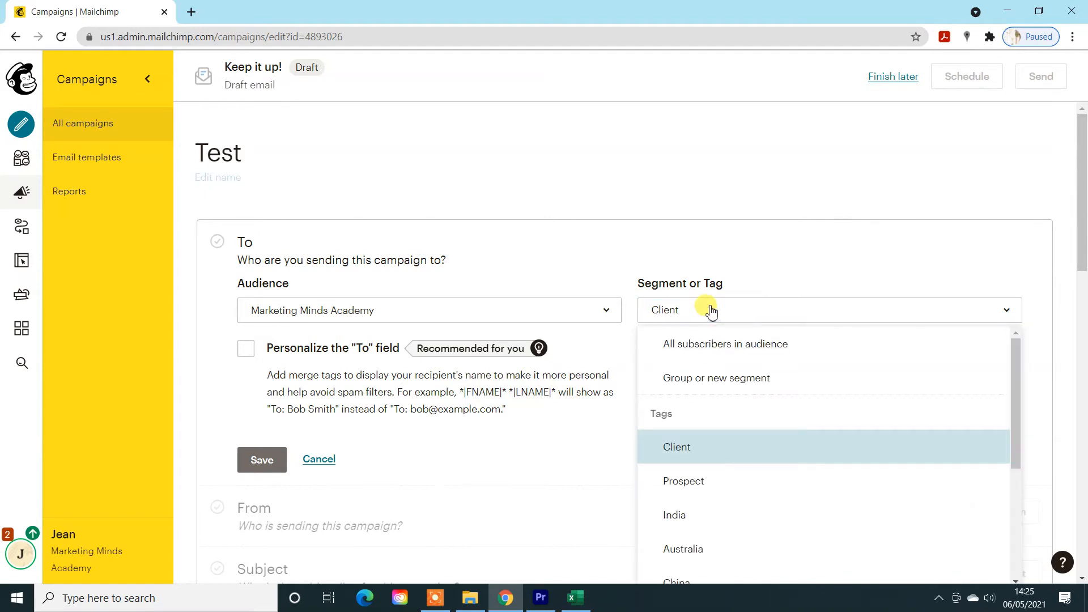
click(716, 383)
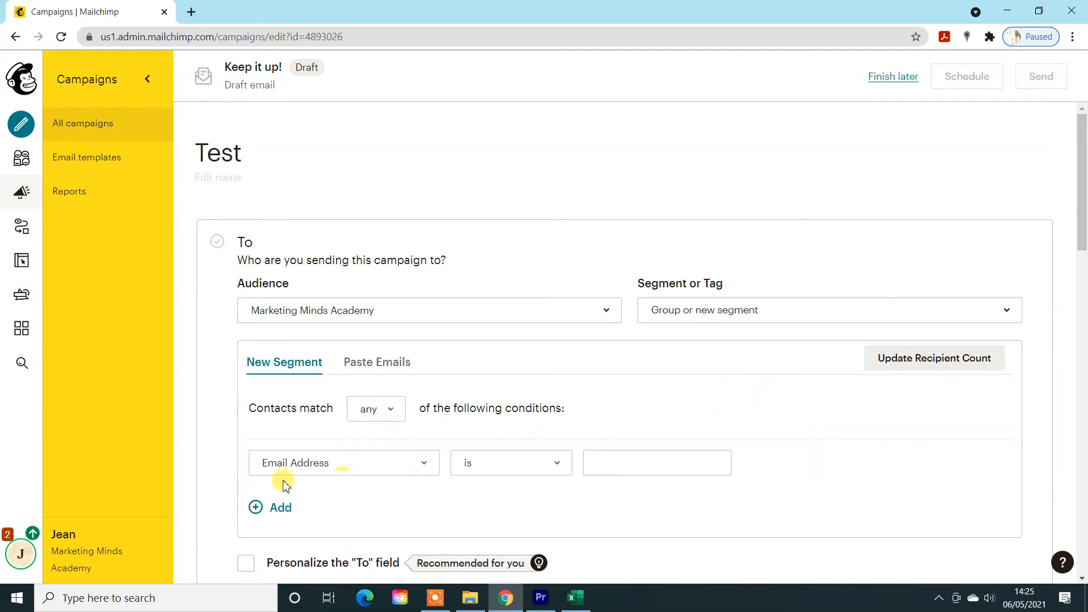
scroll(340, 397, down, 1)
click(386, 338)
click(376, 371)
- Set the first segment condition to Tags, contact is tagged, Client
click(424, 391)
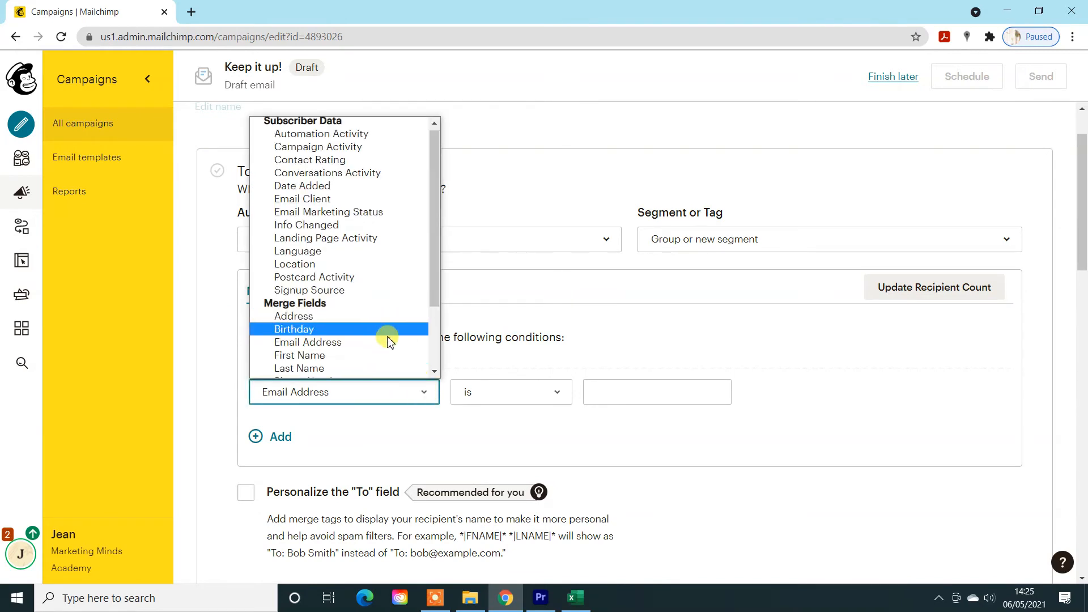
scroll(316, 346, down, 2)
click(316, 346)
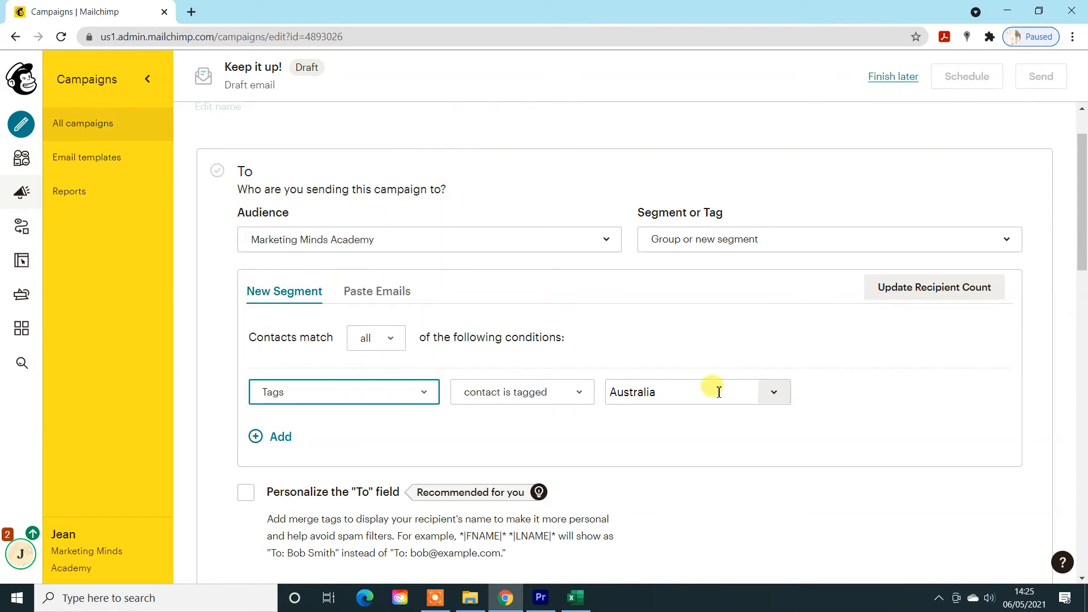
click(784, 396)
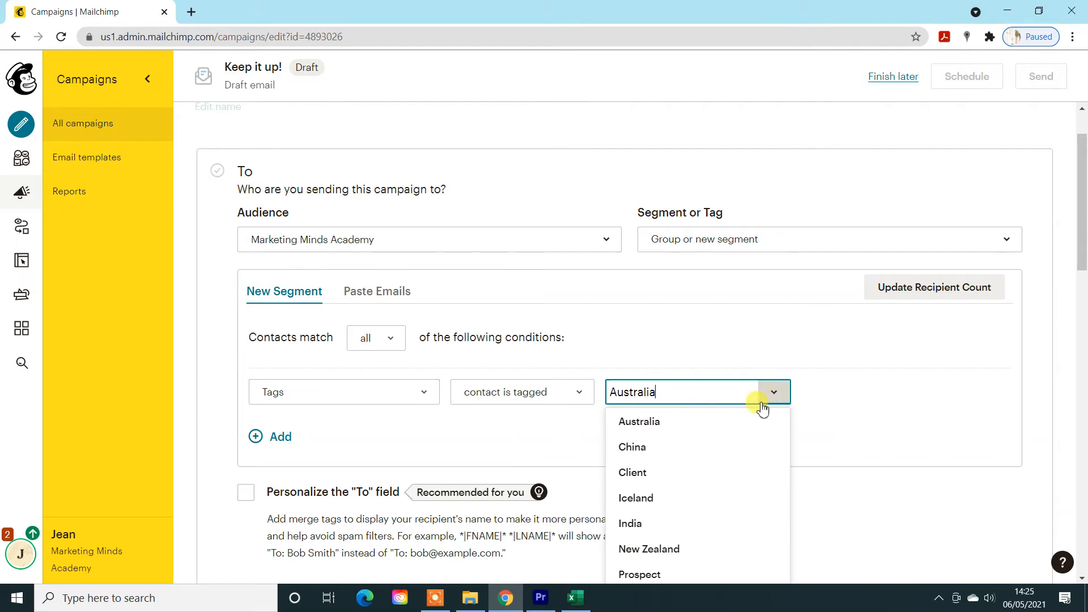
click(628, 466)
- Add a second segment condition for contacts tagged China and update the recipient count
click(261, 439)
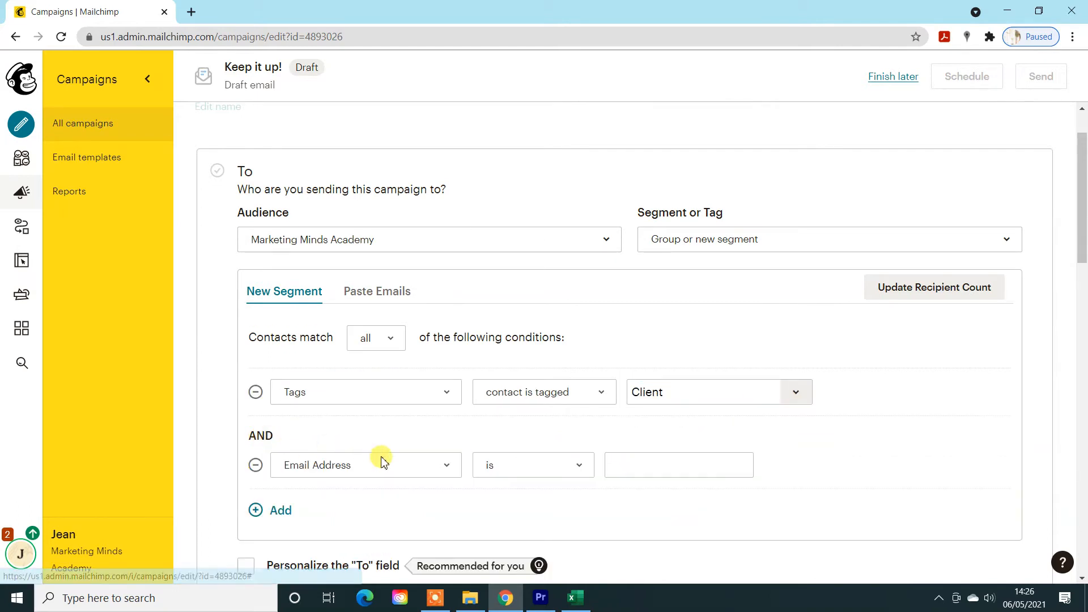
click(441, 465)
scroll(417, 388, down, 3)
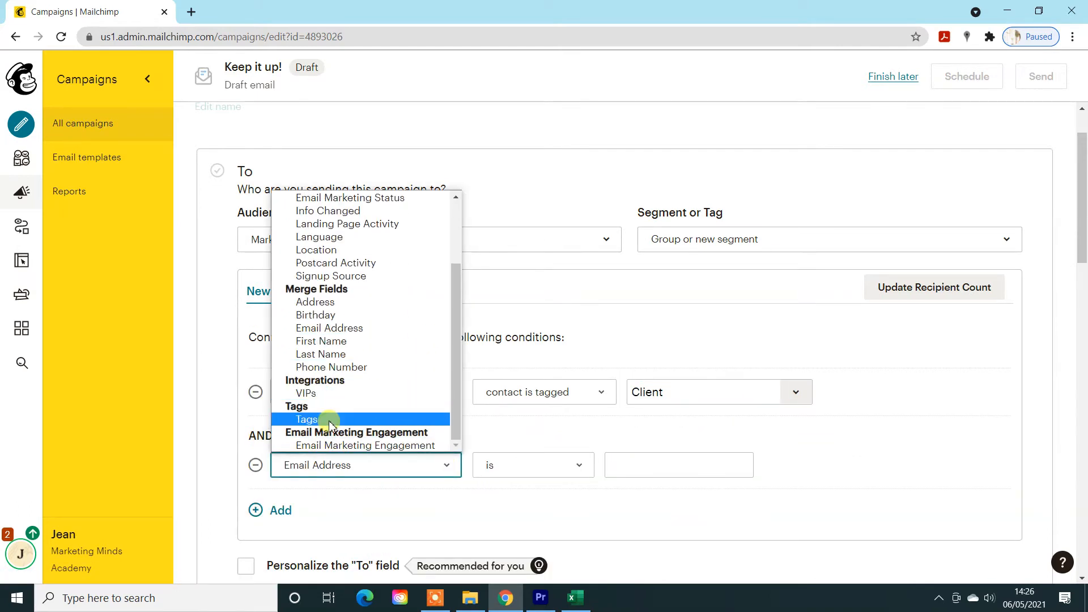
click(340, 415)
click(802, 469)
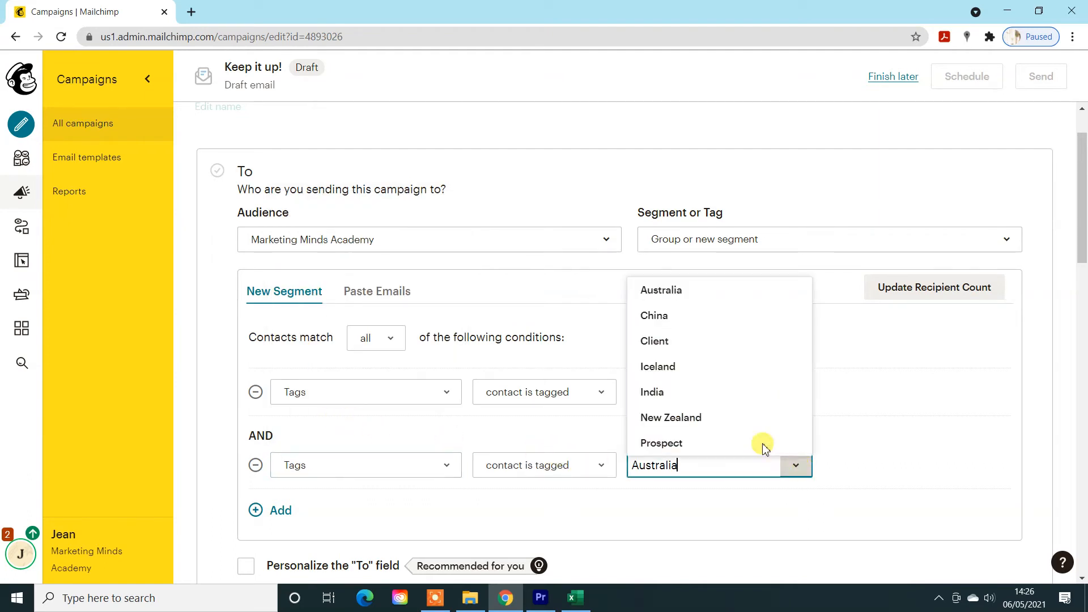
click(687, 328)
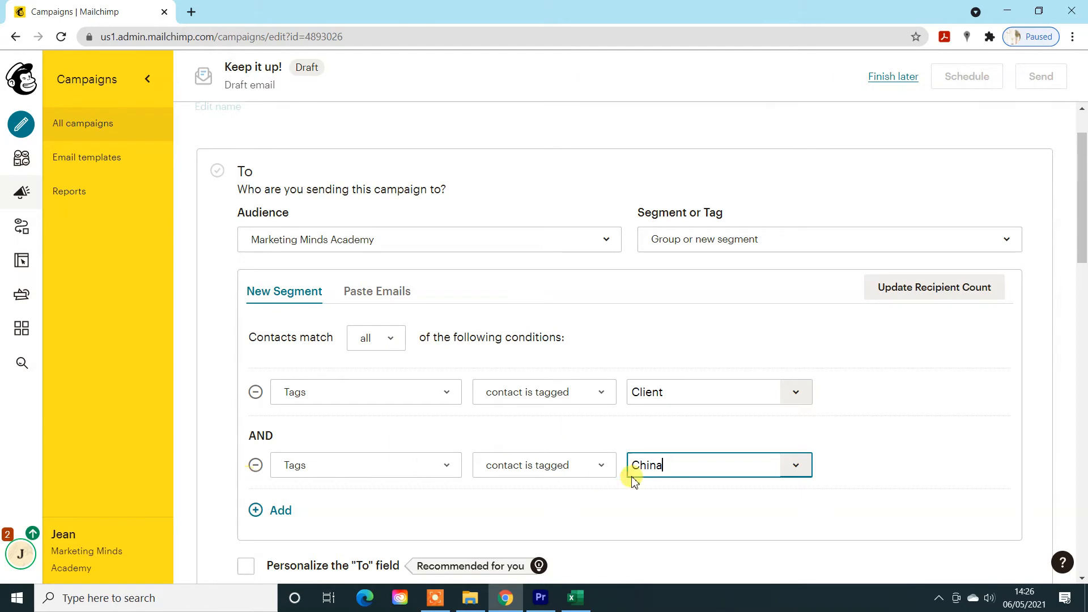
click(906, 288)
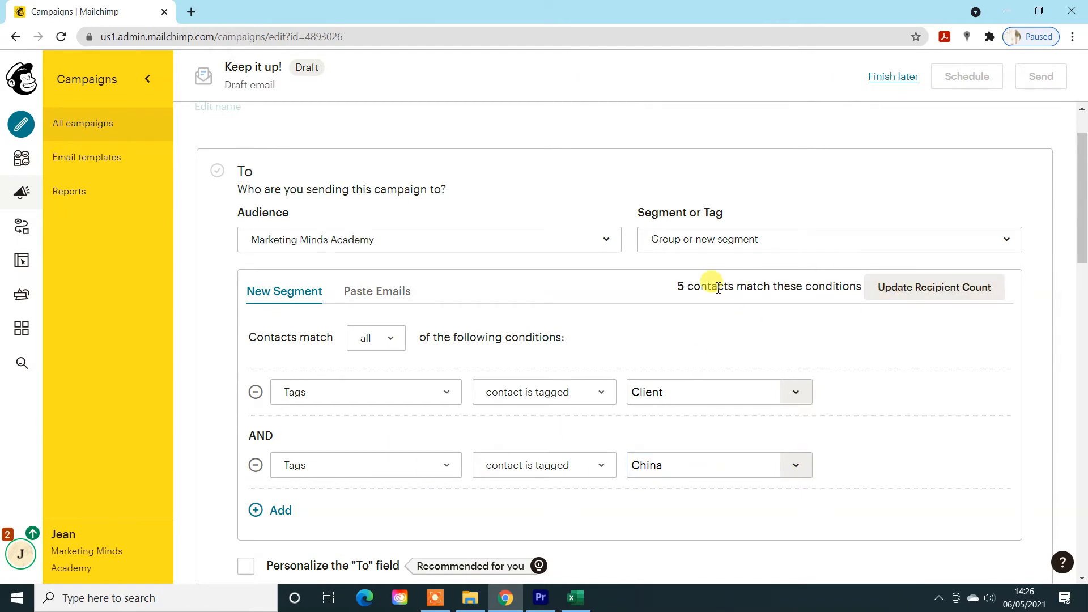
scroll(717, 288, down, 2)
scroll(716, 289, up, 2)
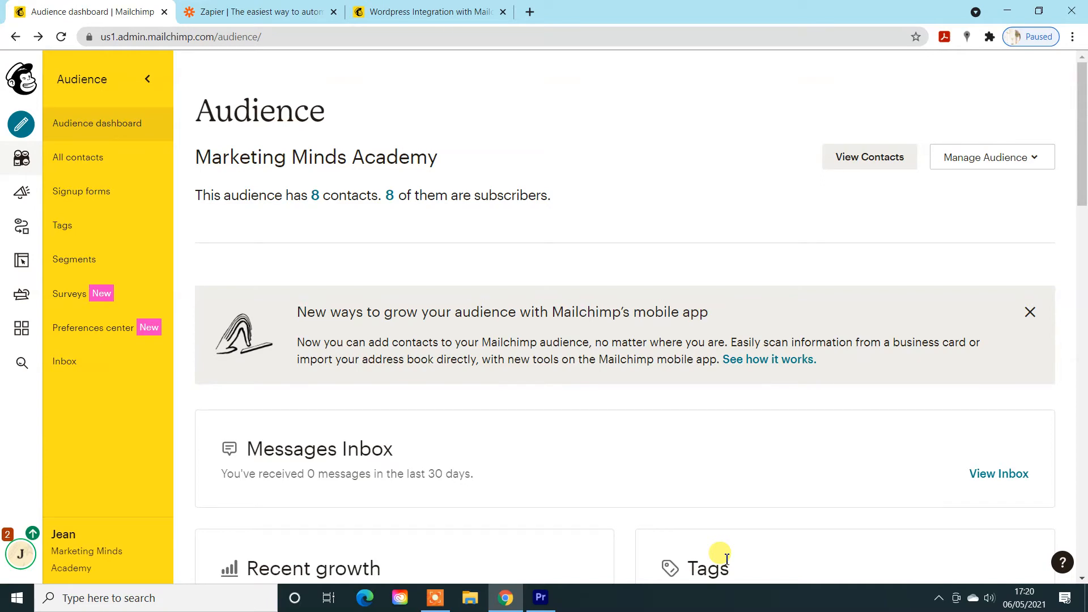
- Look at the Zapier site and Mailchimp's WordPress integration page, and return to the audience dashboard
click(266, 11)
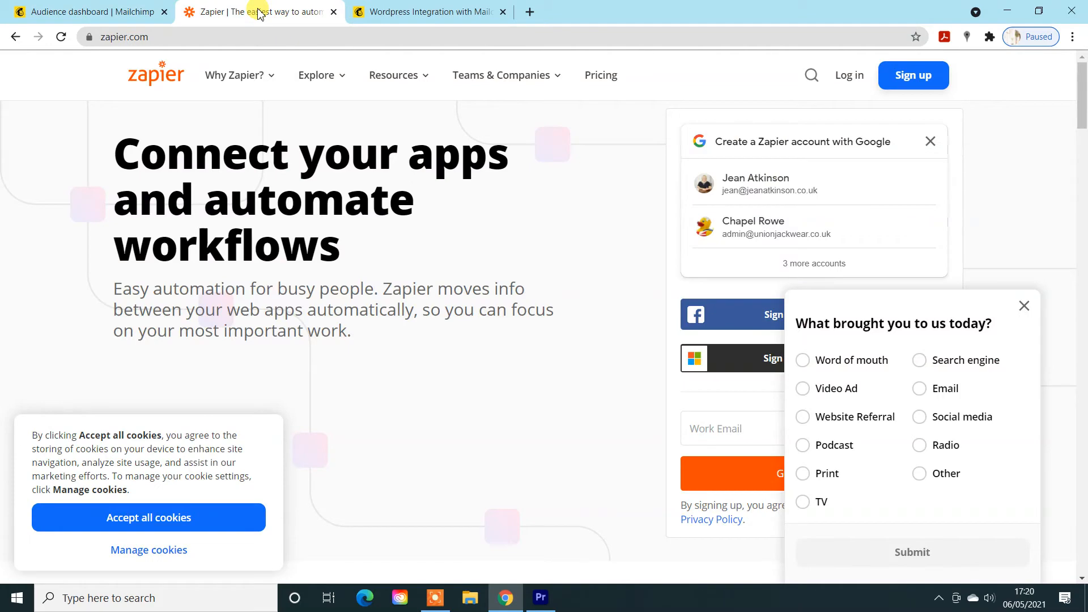
click(396, 17)
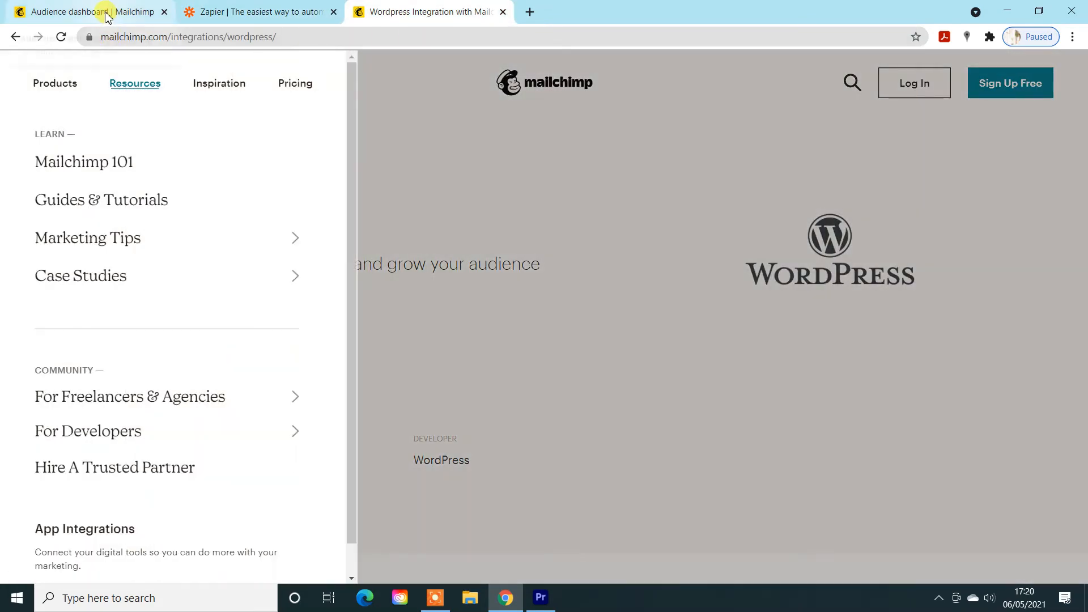
click(106, 13)
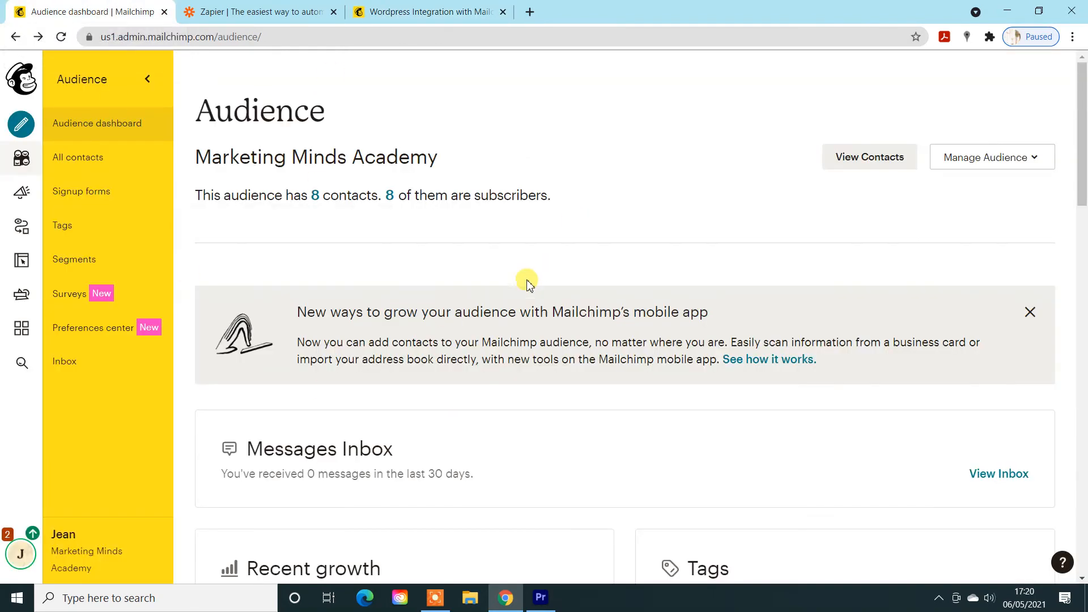
- Open the Web Feedback survey's report and review the answers of the most recent unknown contact
click(1034, 159)
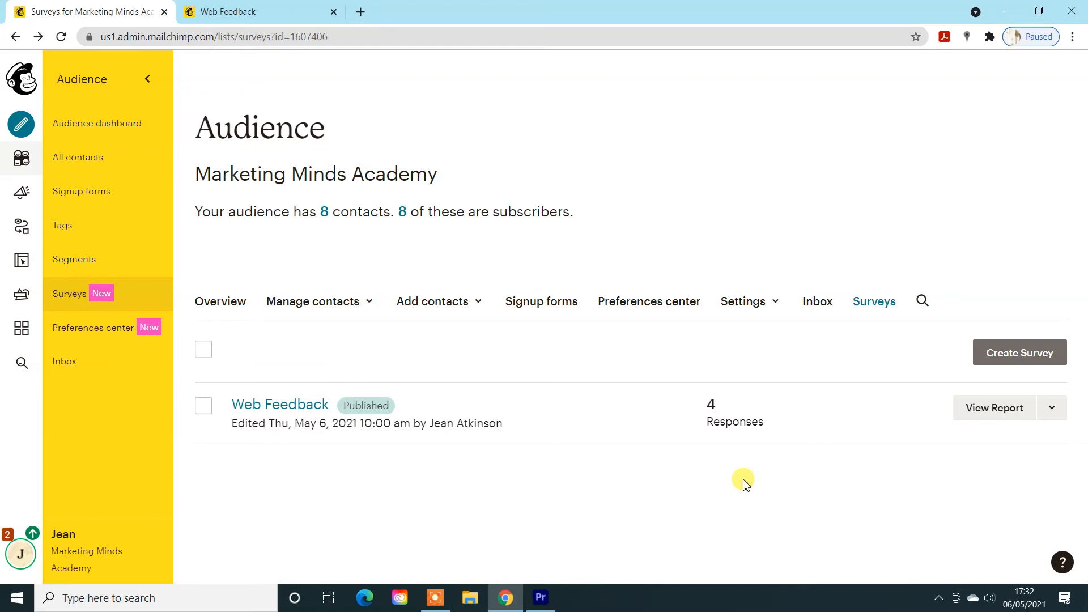
click(970, 407)
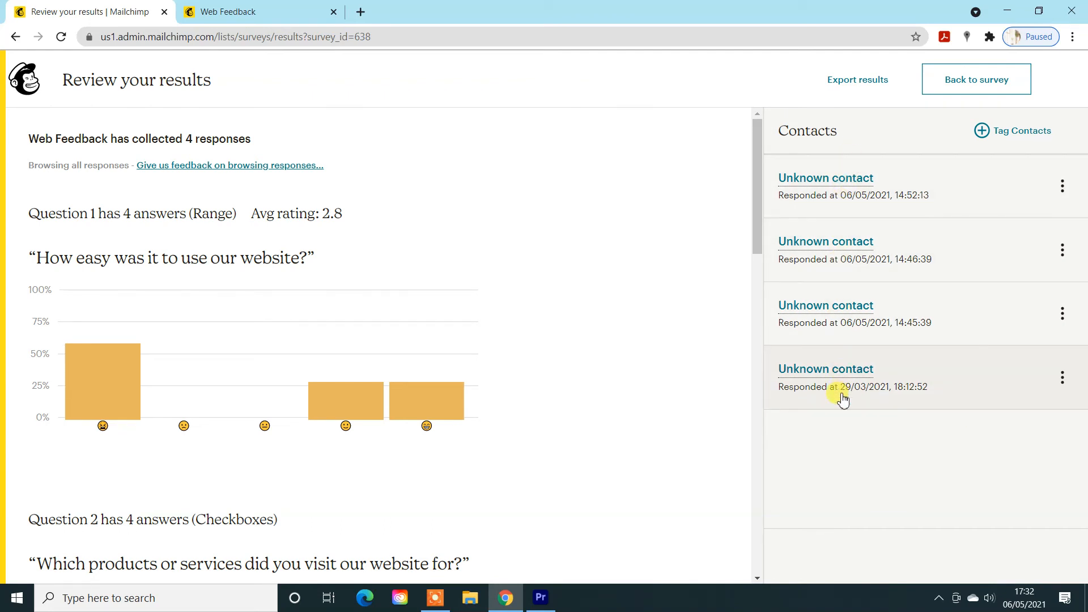
click(849, 191)
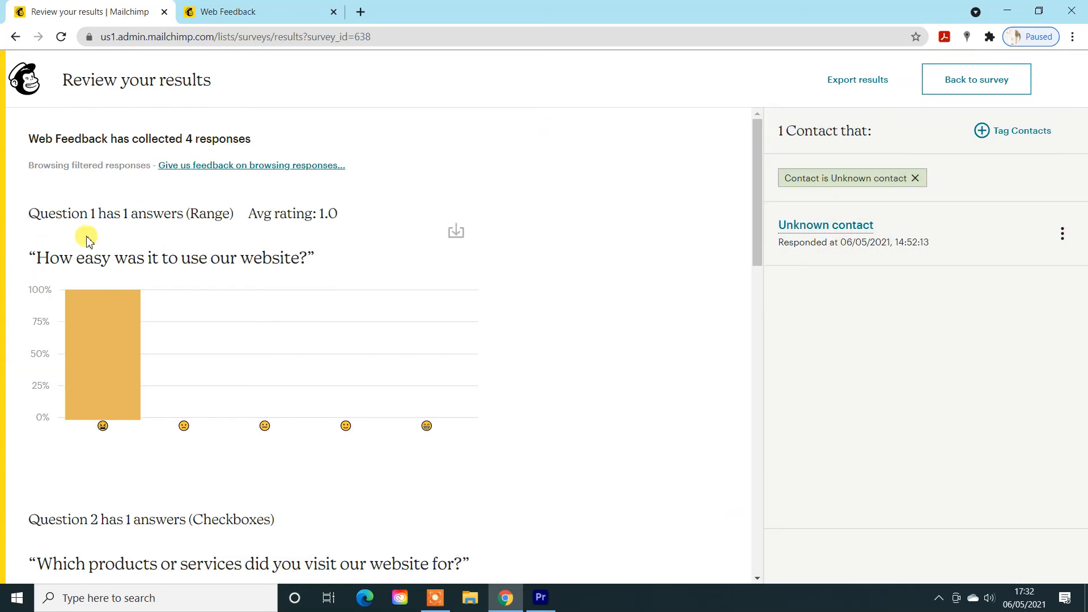
scroll(254, 390, down, 8)
scroll(257, 392, down, 7)
scroll(264, 397, up, 16)
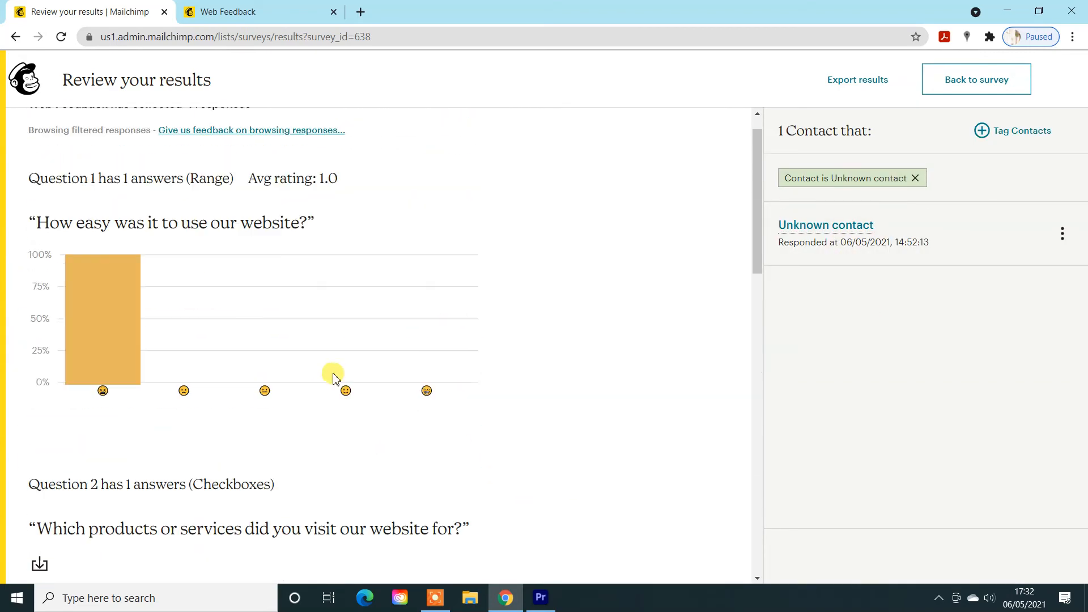
- Return to the audience's survey list and open the Web Feedback survey's overview with its sharing options
click(16, 37)
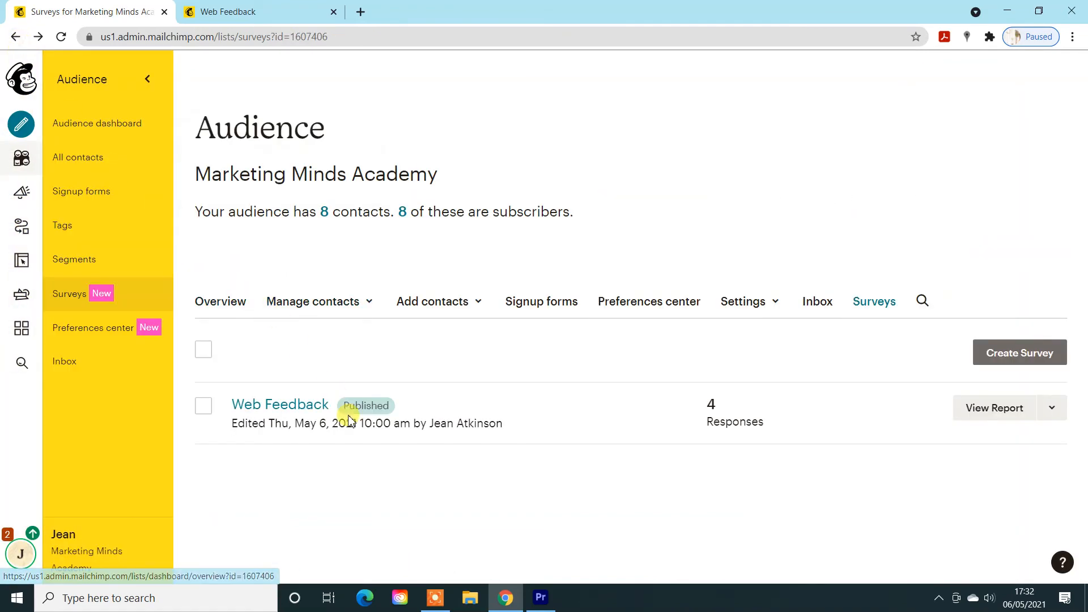
click(279, 402)
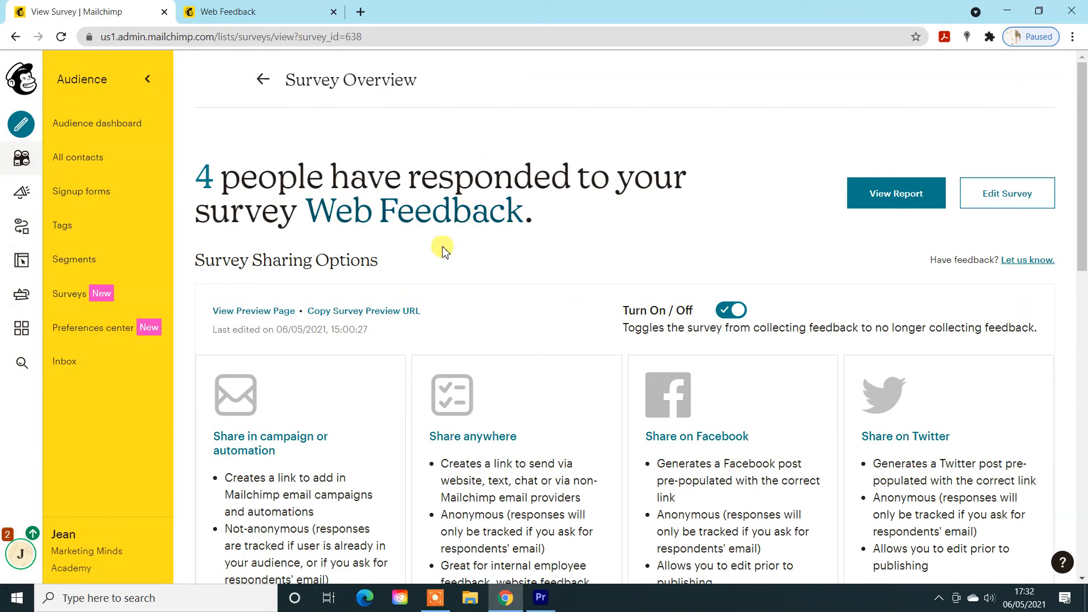
click(400, 322)
- Review the questions on the published Web Feedback form, including the newsletter sign-up field, and close the form
click(282, 11)
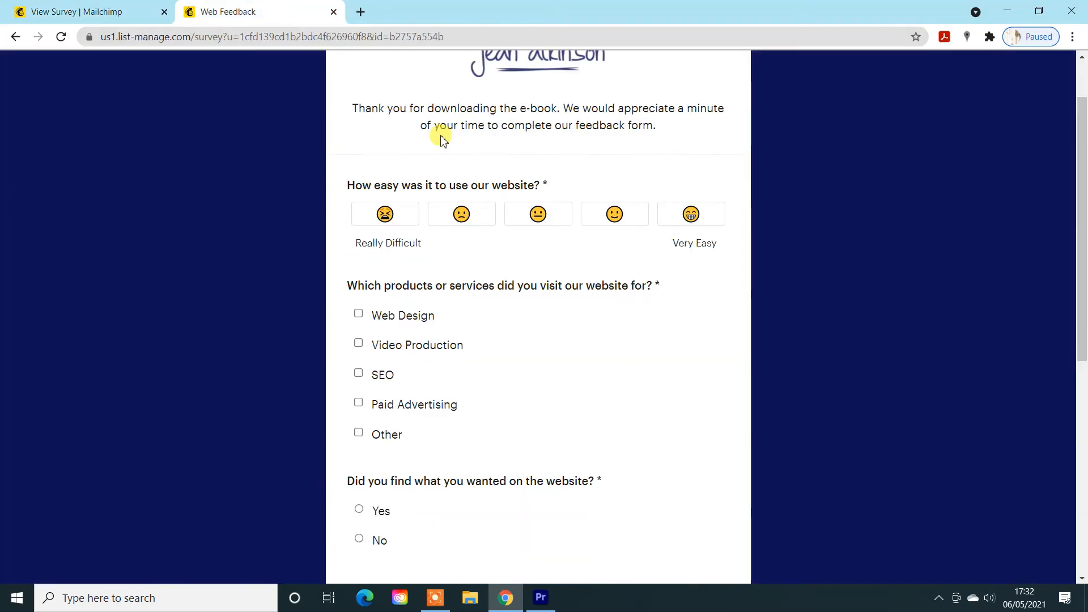
scroll(689, 359, up, 1)
scroll(689, 359, down, 8)
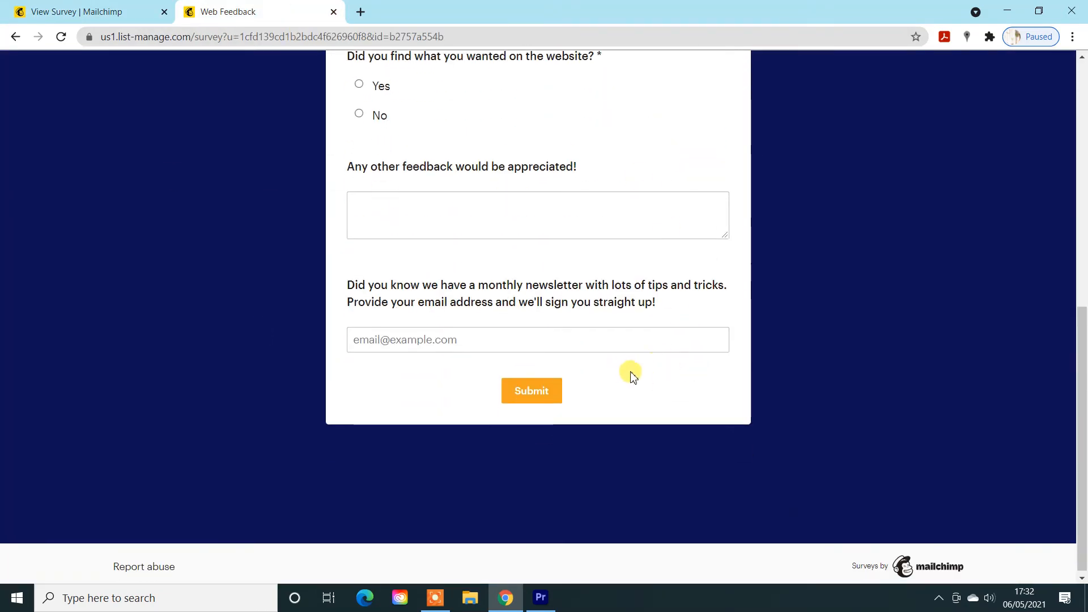
scroll(633, 375, up, 10)
click(333, 11)
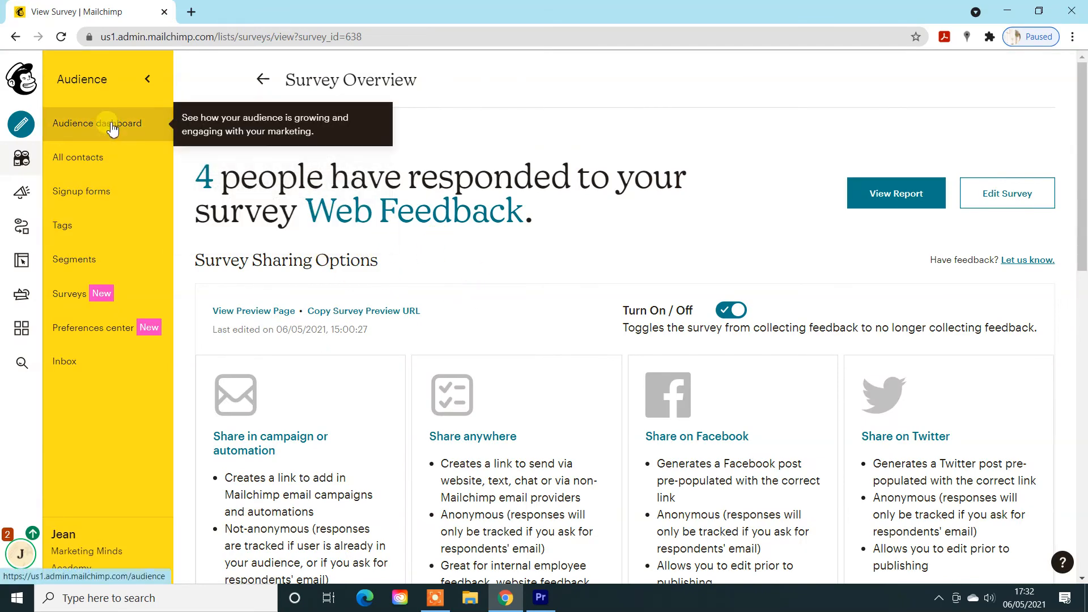
- Go to the audience dashboard, list the audience's subscribers and look through their tags
click(114, 123)
click(389, 197)
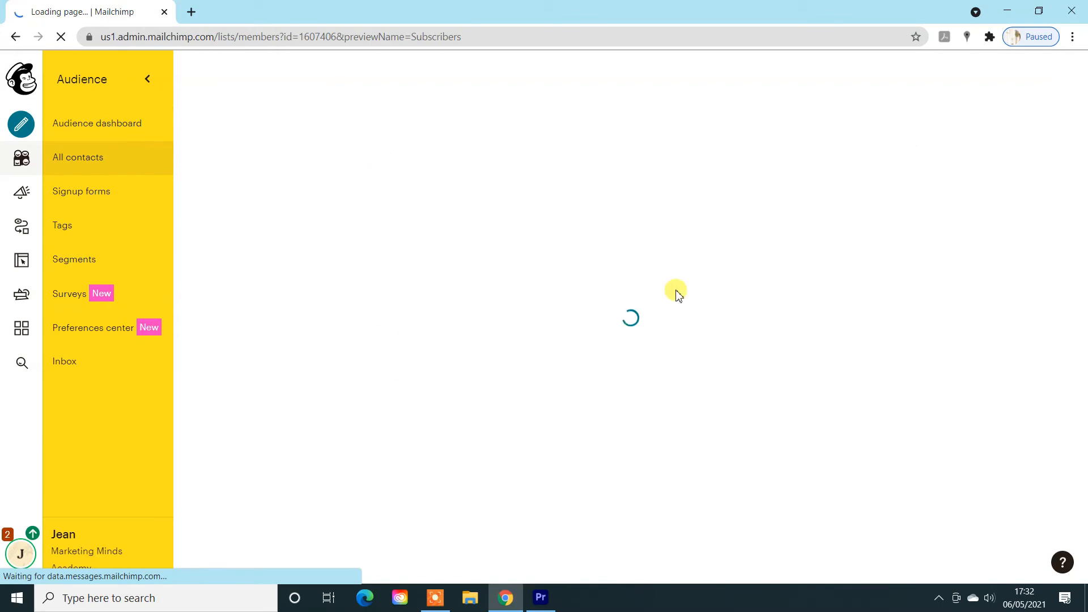
scroll(561, 390, down, 5)
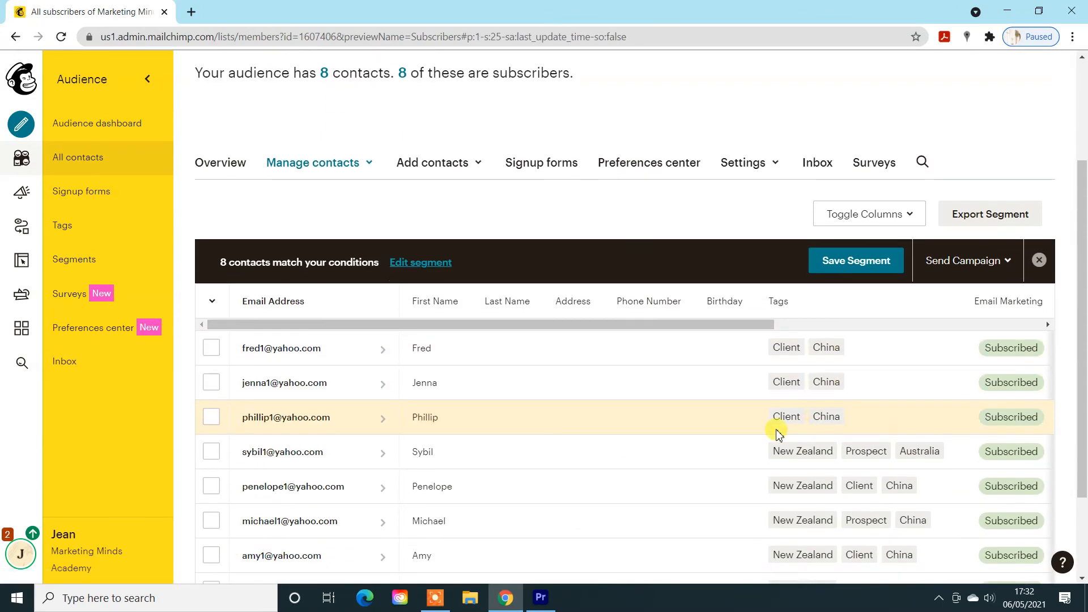
- Open the Web Feedback survey's report, return to its overview and start editing the survey's questions
click(79, 294)
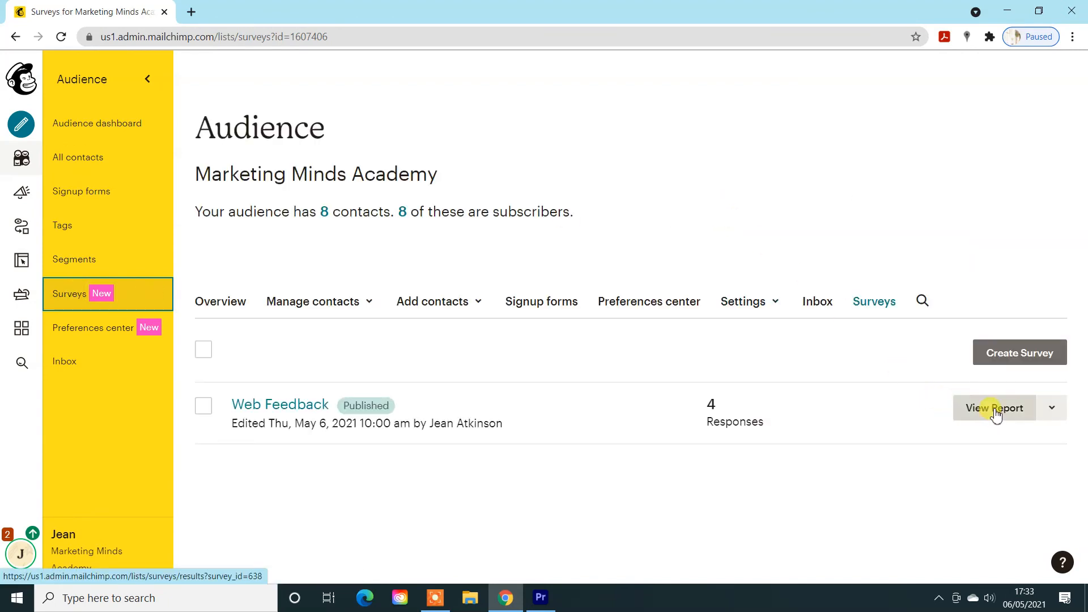
click(996, 413)
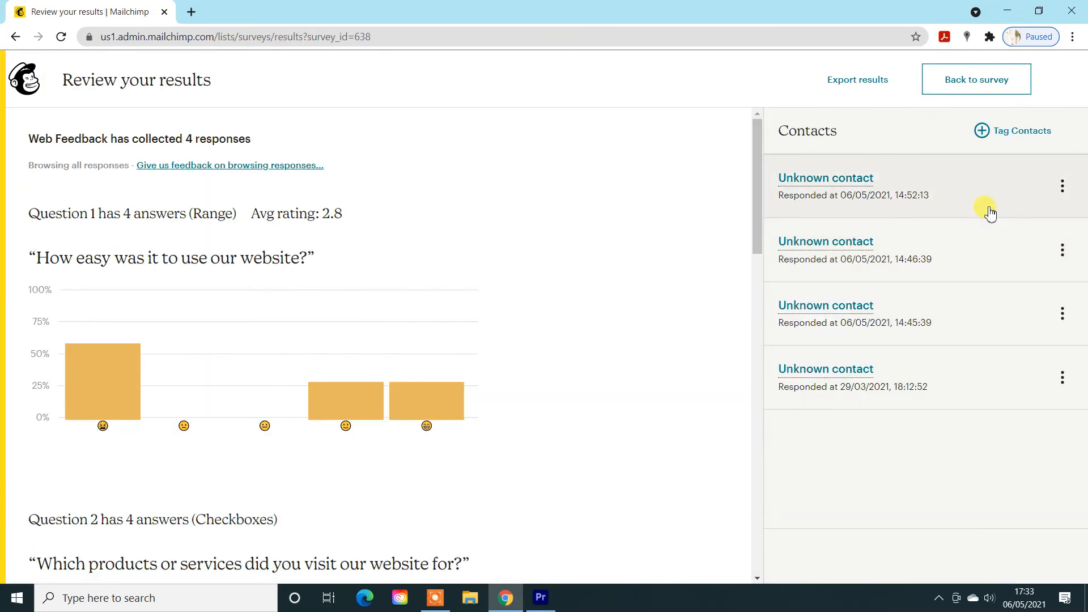
click(947, 82)
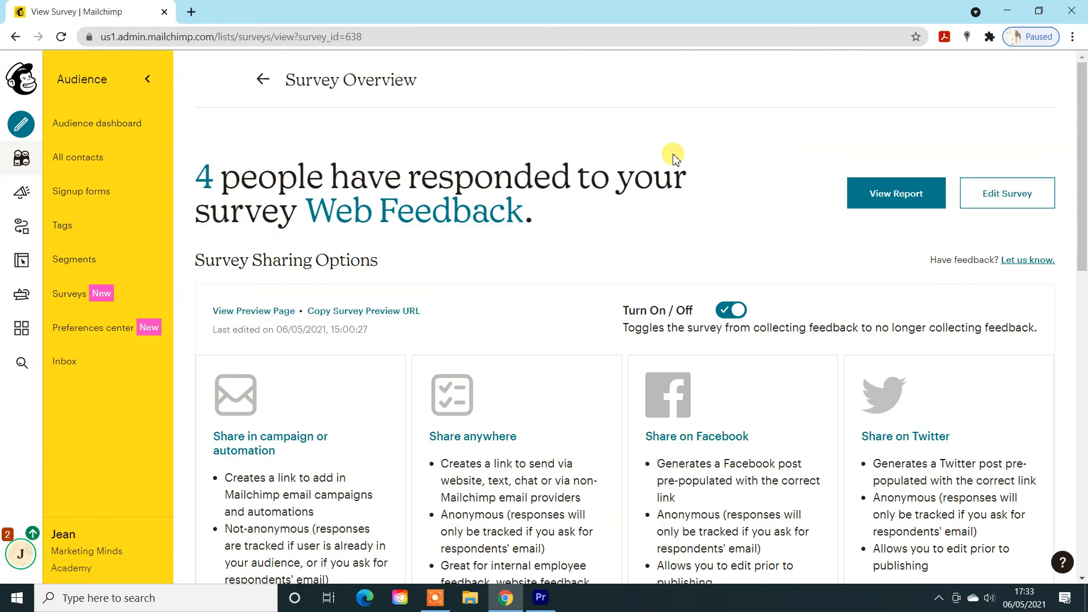
click(1018, 194)
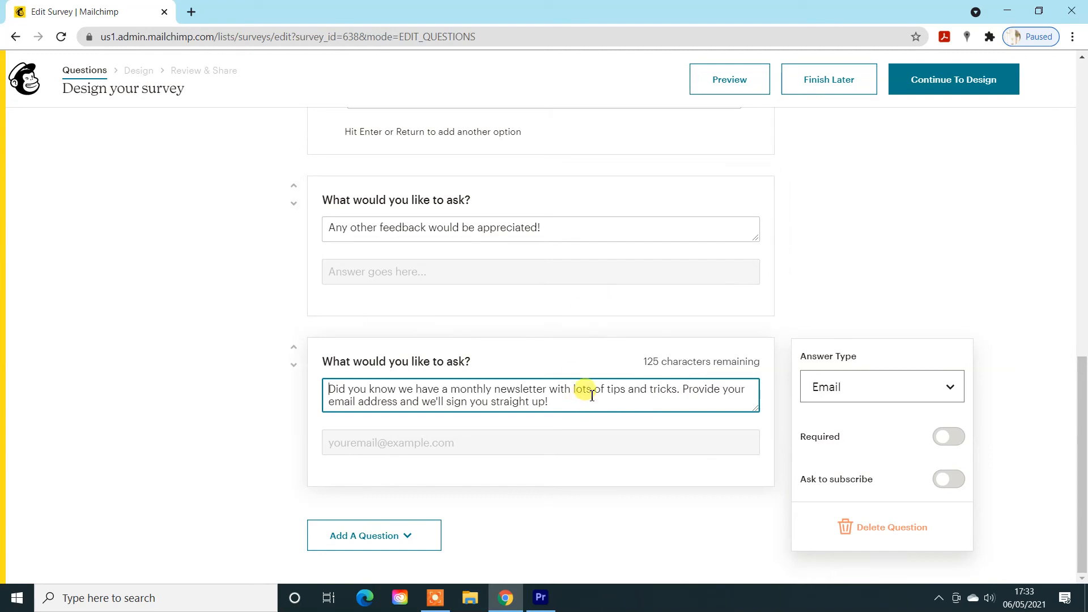
- Examine the answer type and auto-tagging settings of the survey's questions, from the feedback question up to the website ease-of-use question
click(585, 227)
scroll(699, 269, up, 5)
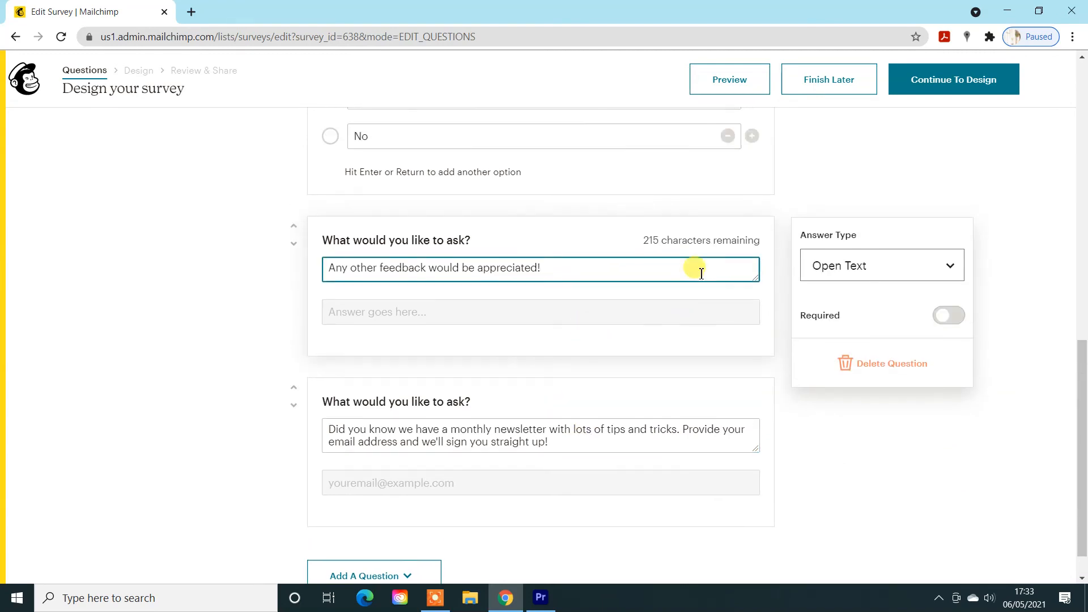
click(631, 294)
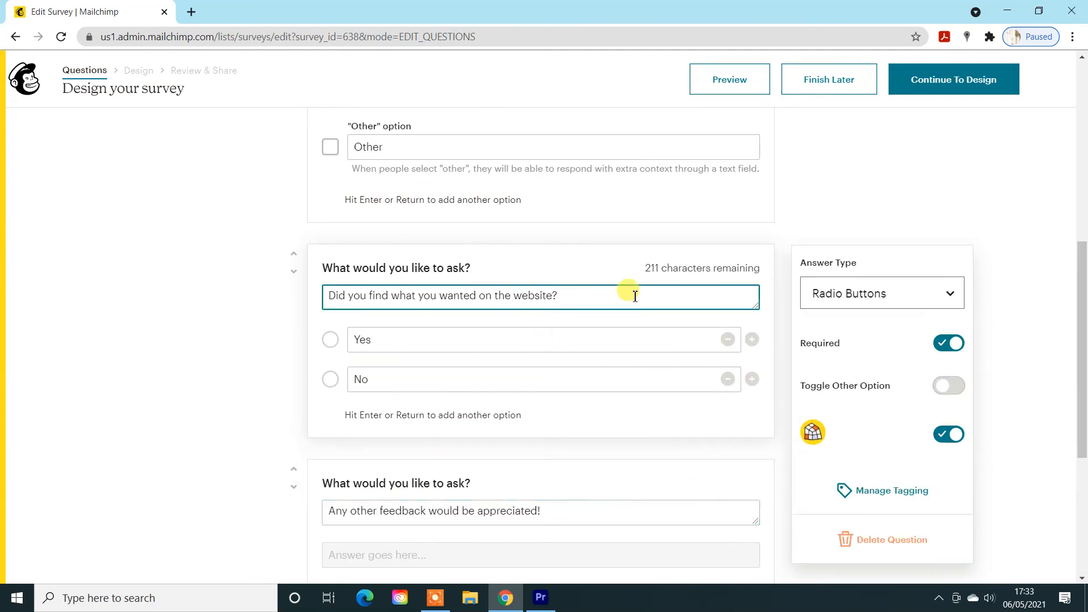
scroll(731, 306, up, 4)
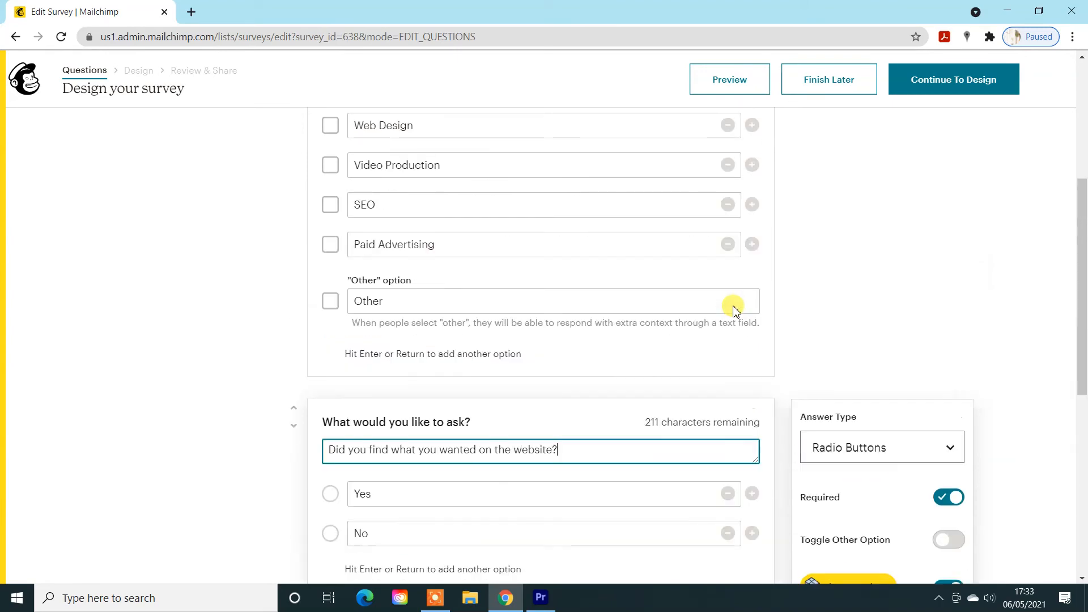
click(589, 139)
scroll(750, 266, up, 4)
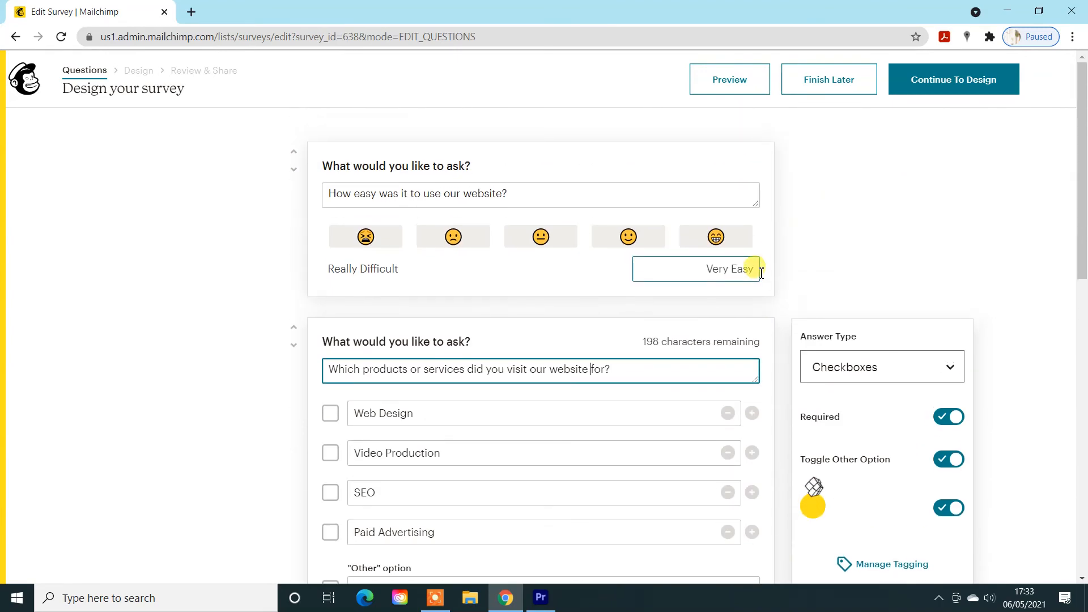
click(655, 205)
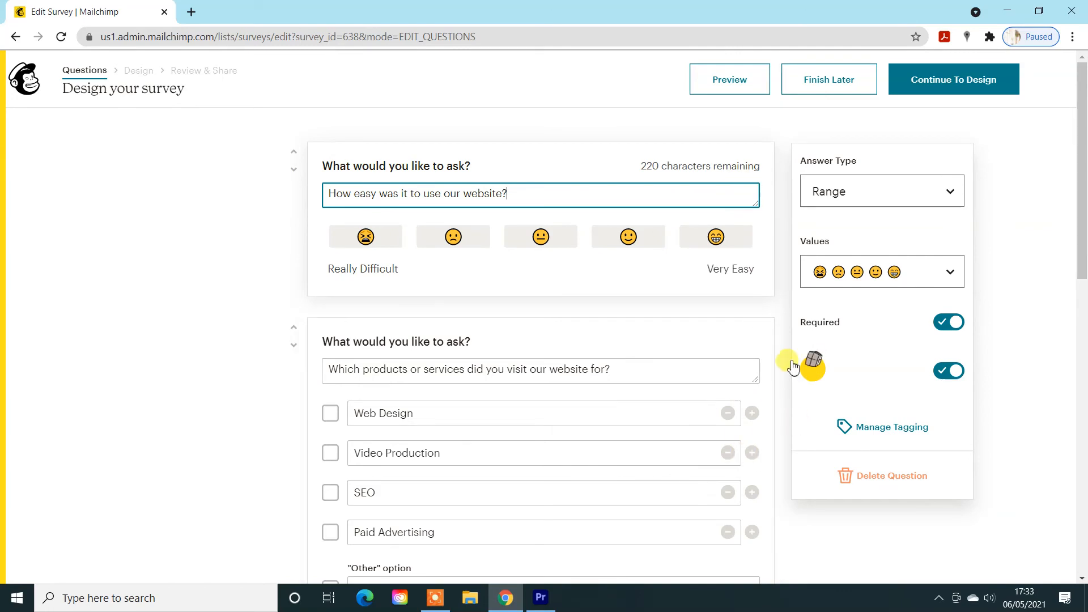
mouse_move(814, 381)
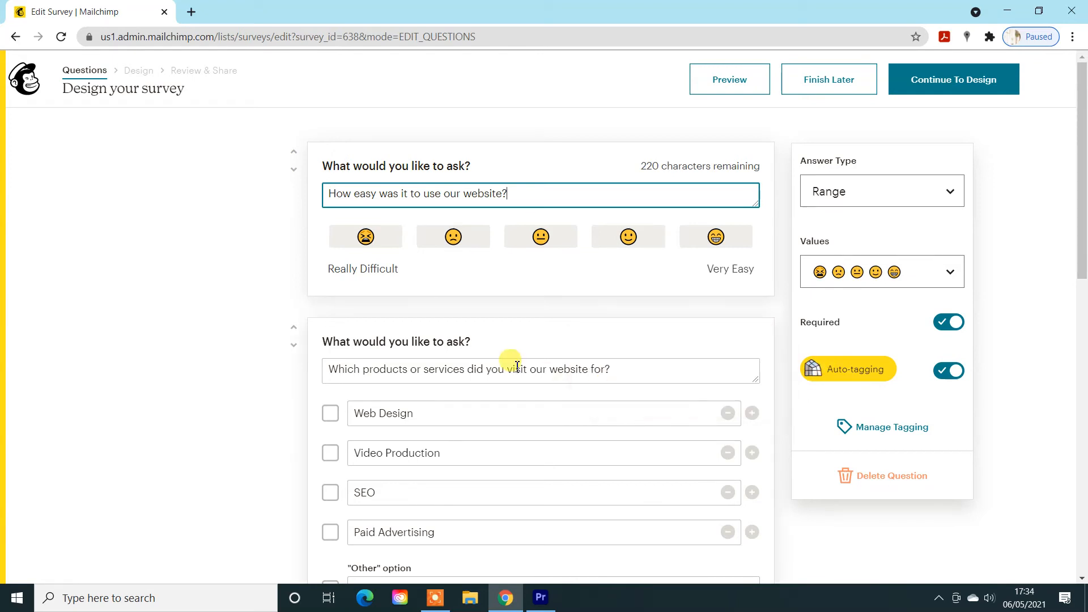
- Replace the second question's text with "Which of the following services are you interested in buying from us?"
click(575, 367)
triple_click(556, 368)
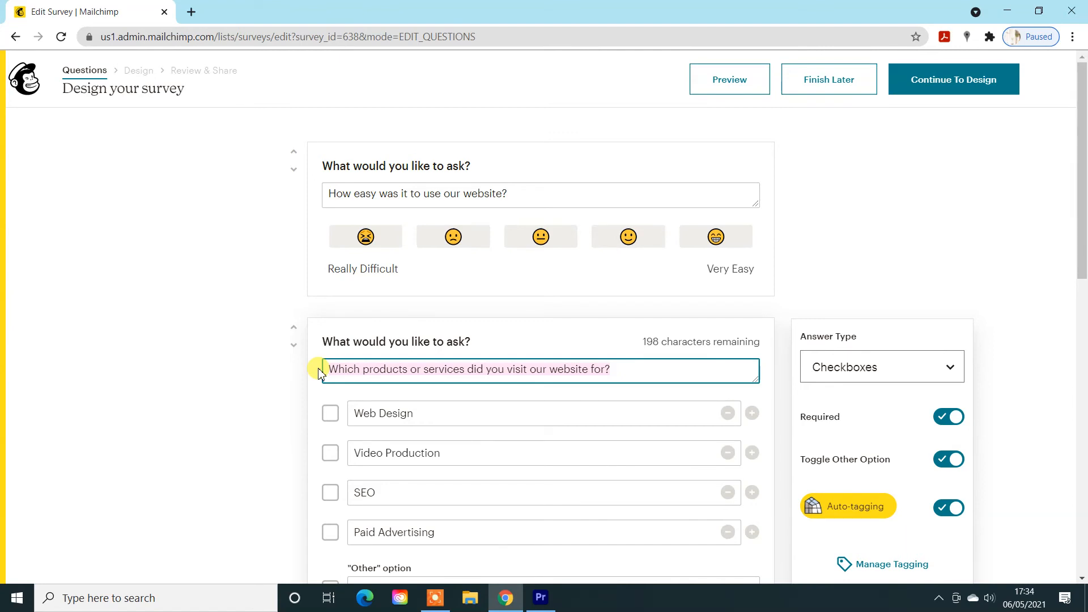
key(ctrl+v)
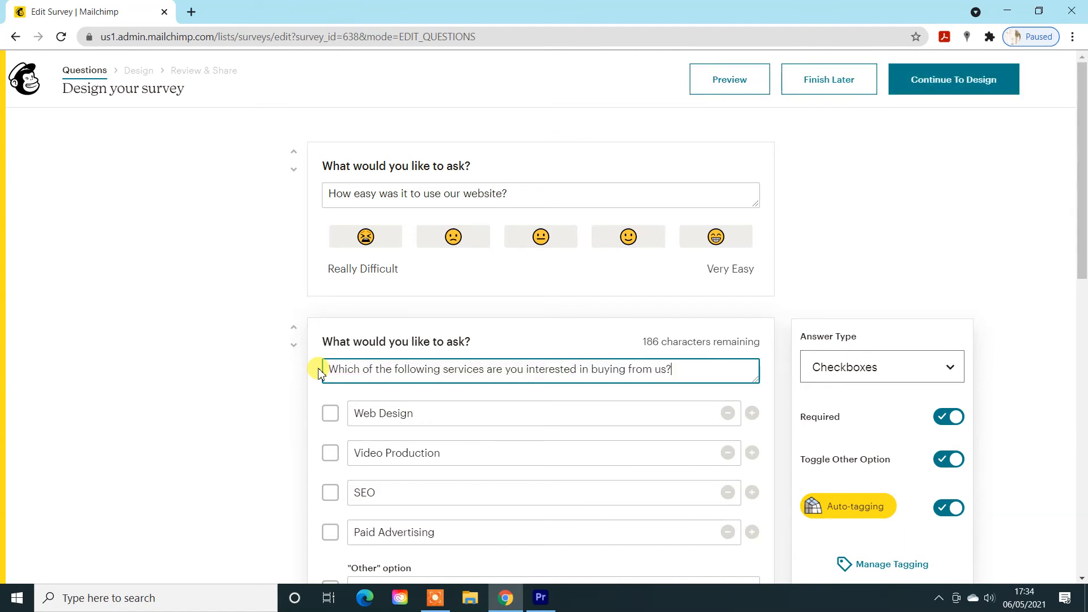
click(935, 273)
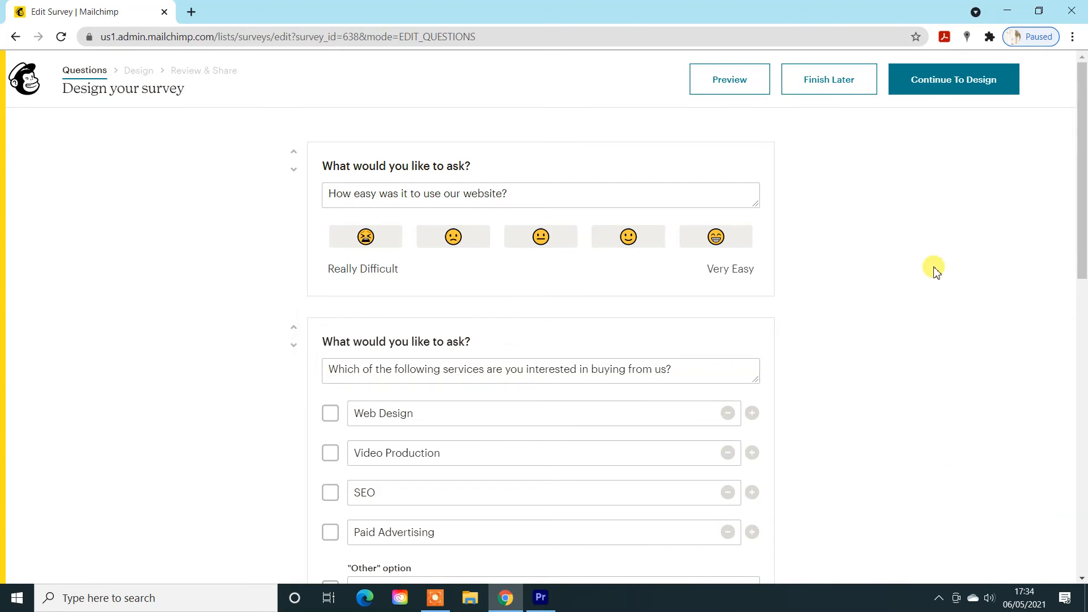
- Open the services question's tagging rules and create a "Web Design" tag for the Web Design answer
scroll(936, 274, down, 2)
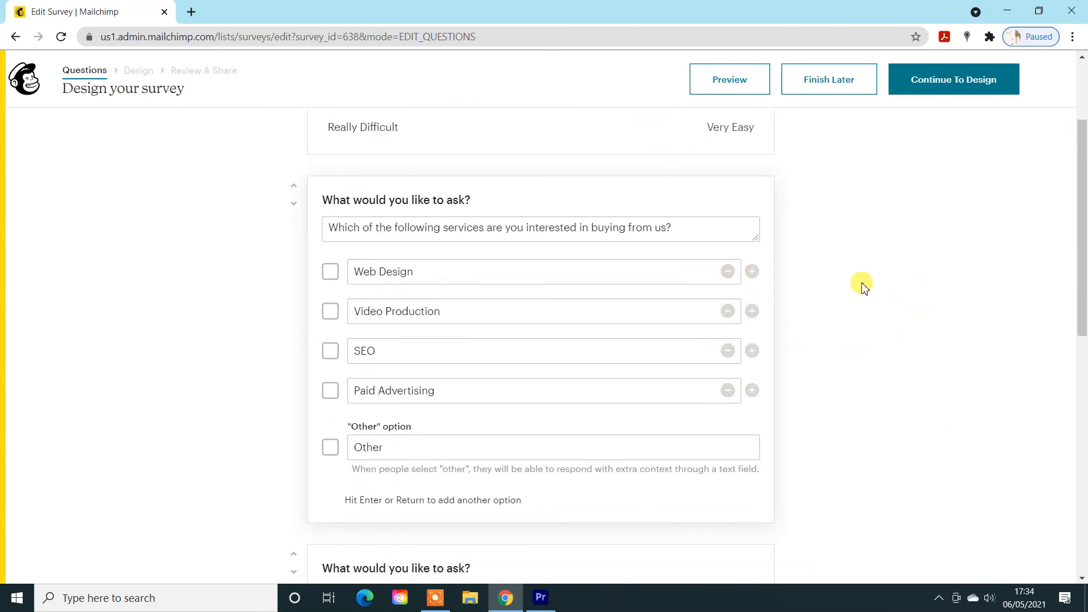
click(580, 311)
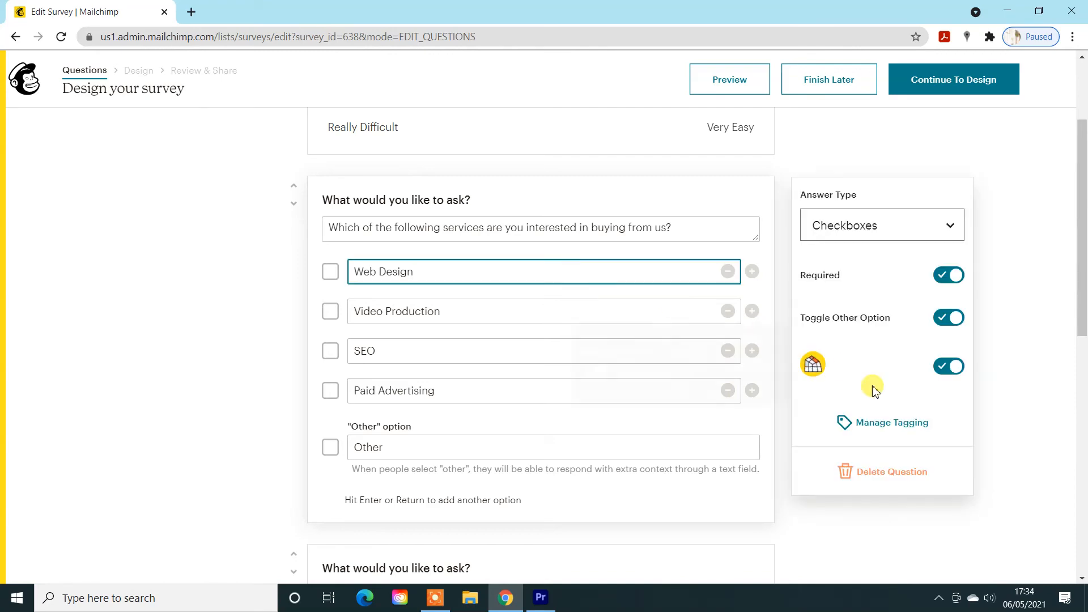
click(878, 425)
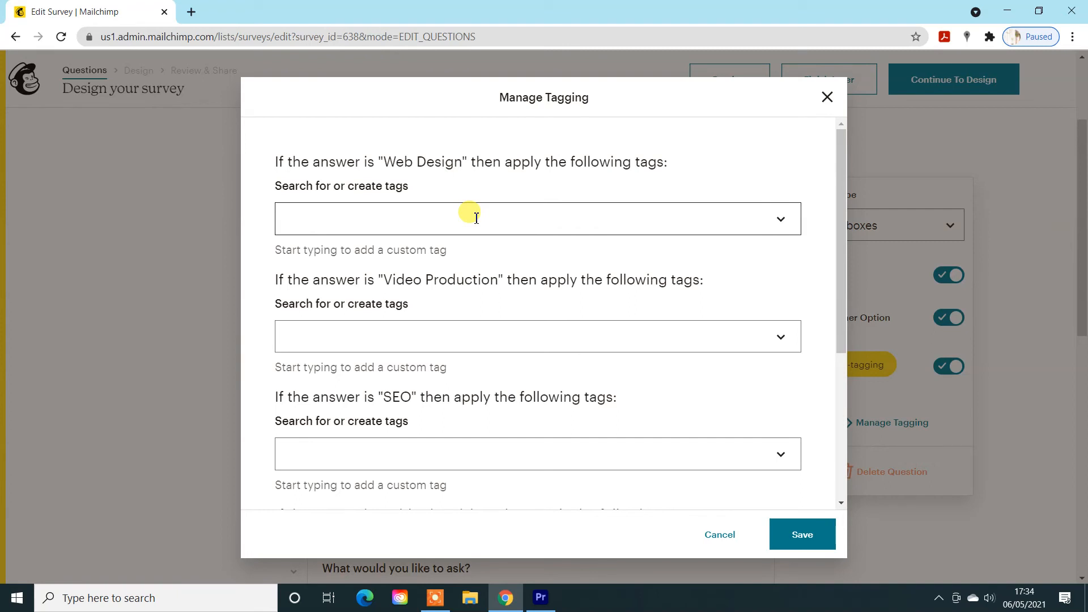
click(476, 218)
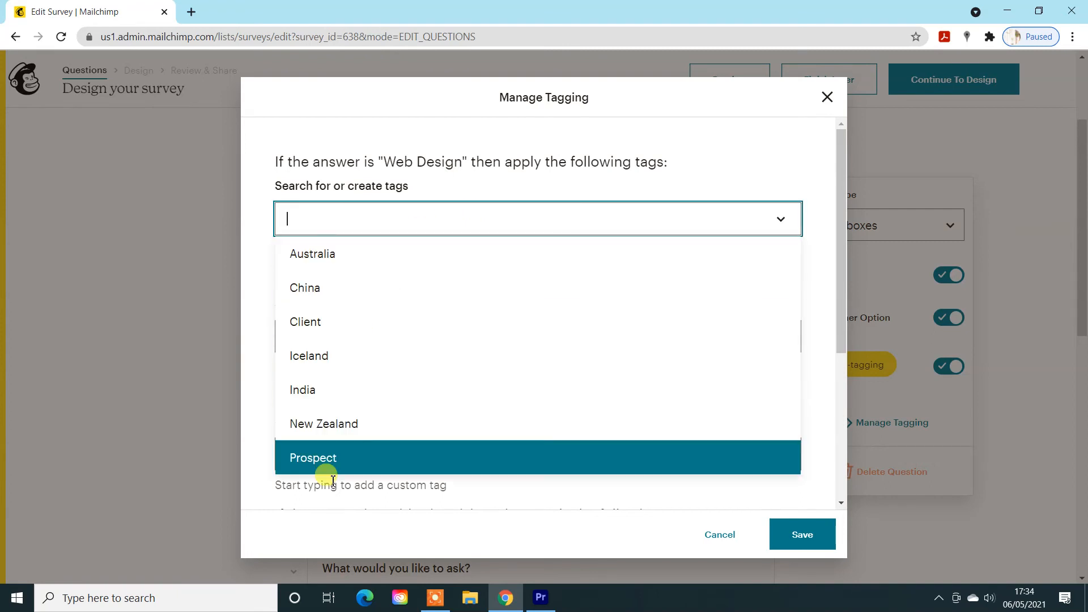
click(352, 216)
text(Web Design)
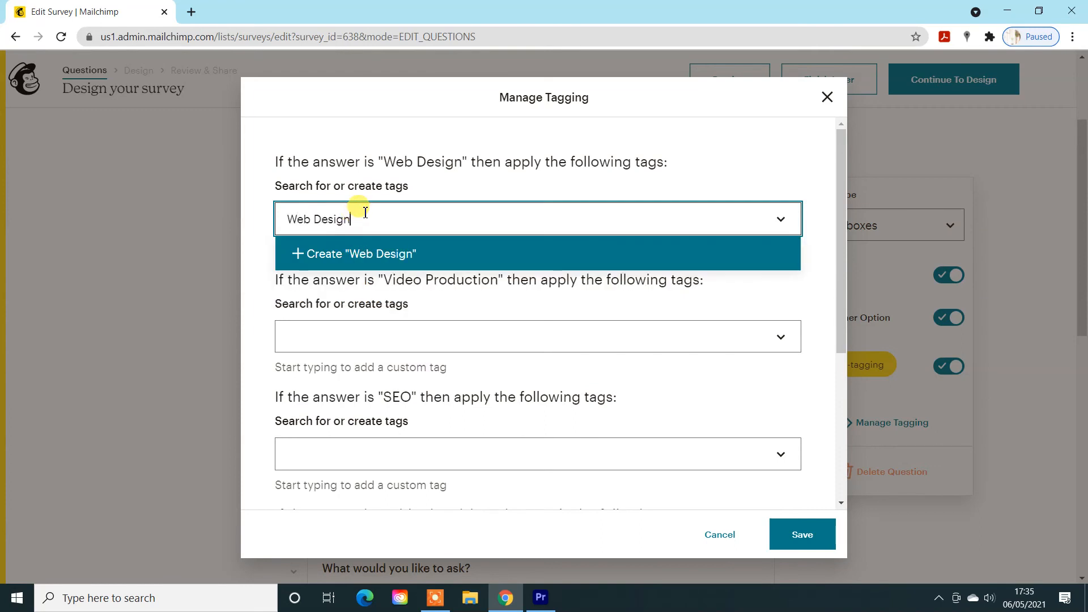
click(352, 255)
click(404, 204)
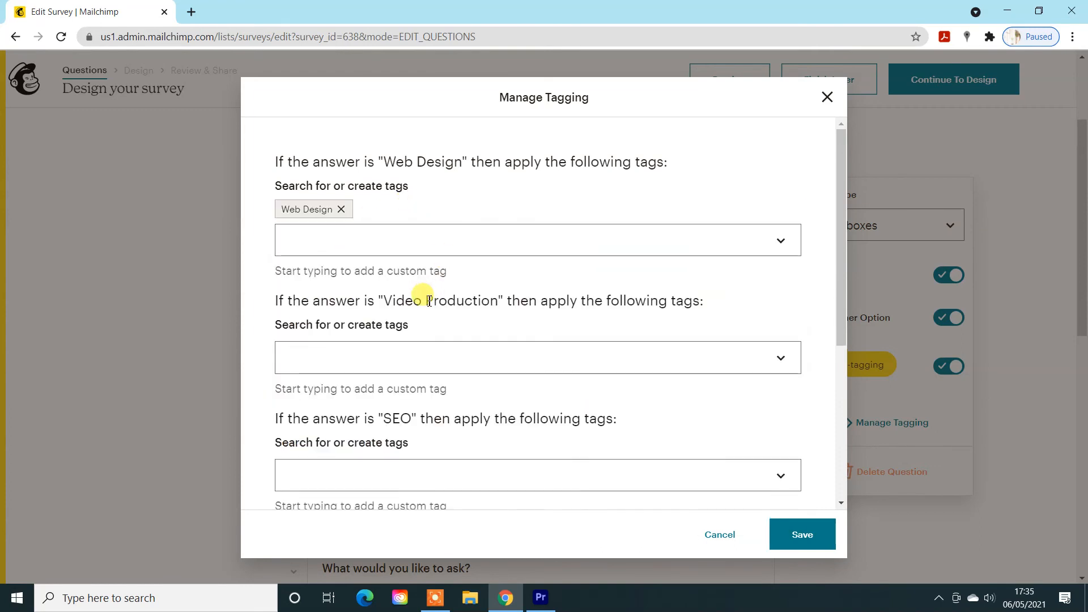
- Create a "Video Production" tag for the Video Production answer
scroll(415, 283, down, 1)
click(414, 284)
text(Video)
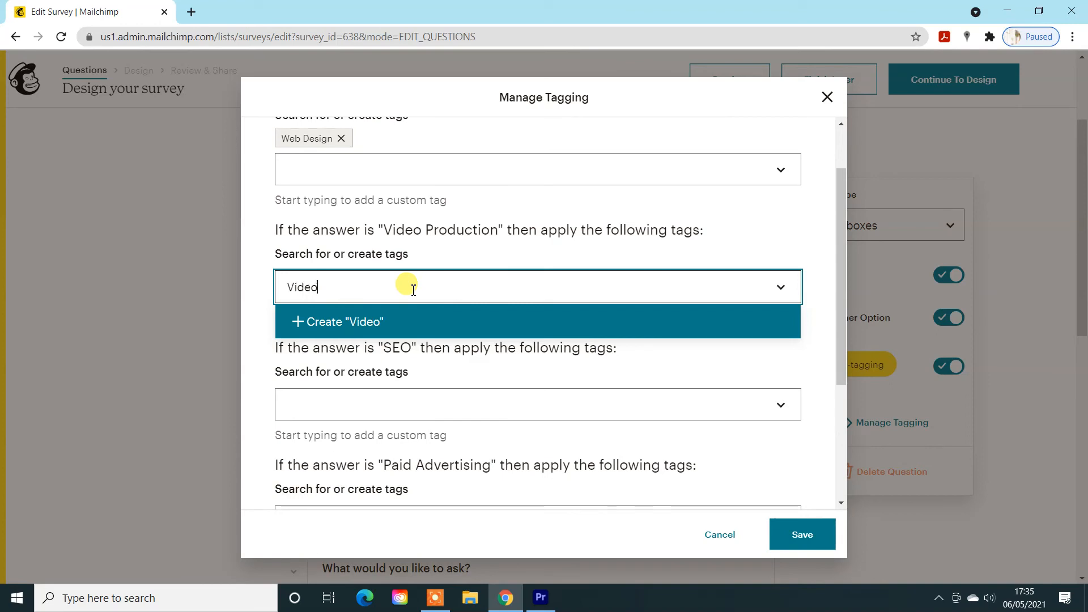
text( Production)
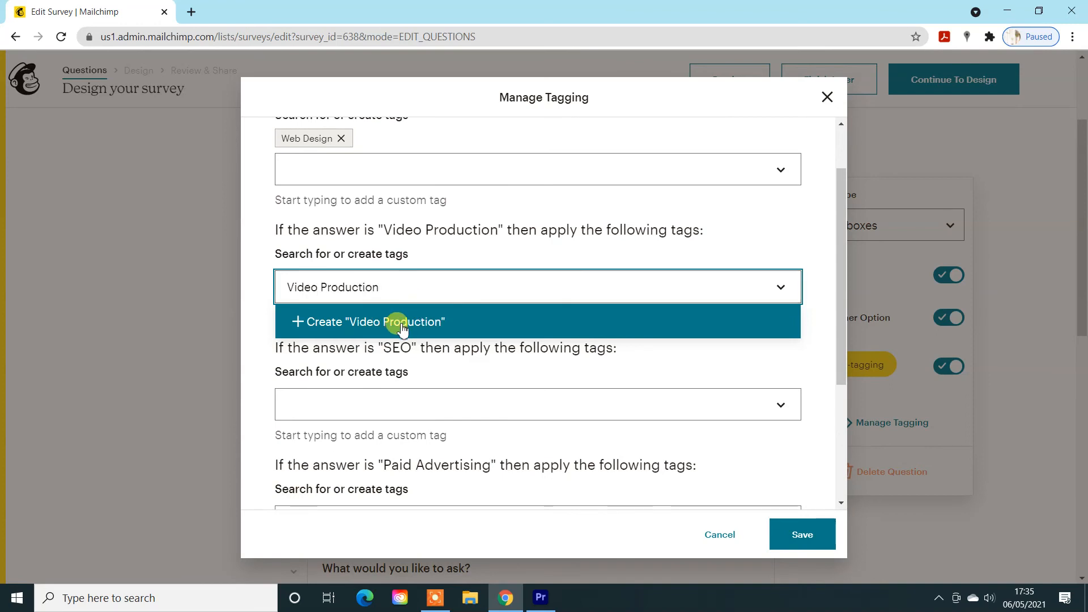
click(402, 323)
click(453, 274)
- Create "SEO" and "Paid Advertising" tags for the answers of the same names and save the tagging rules
scroll(389, 306, down, 2)
click(389, 282)
text(SEO)
click(384, 315)
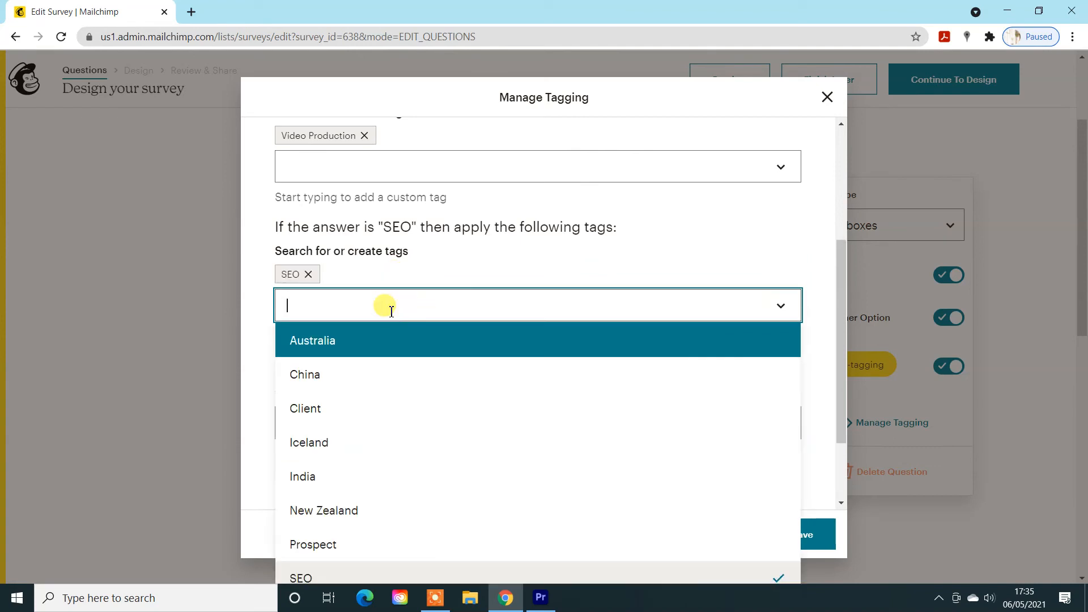
click(254, 262)
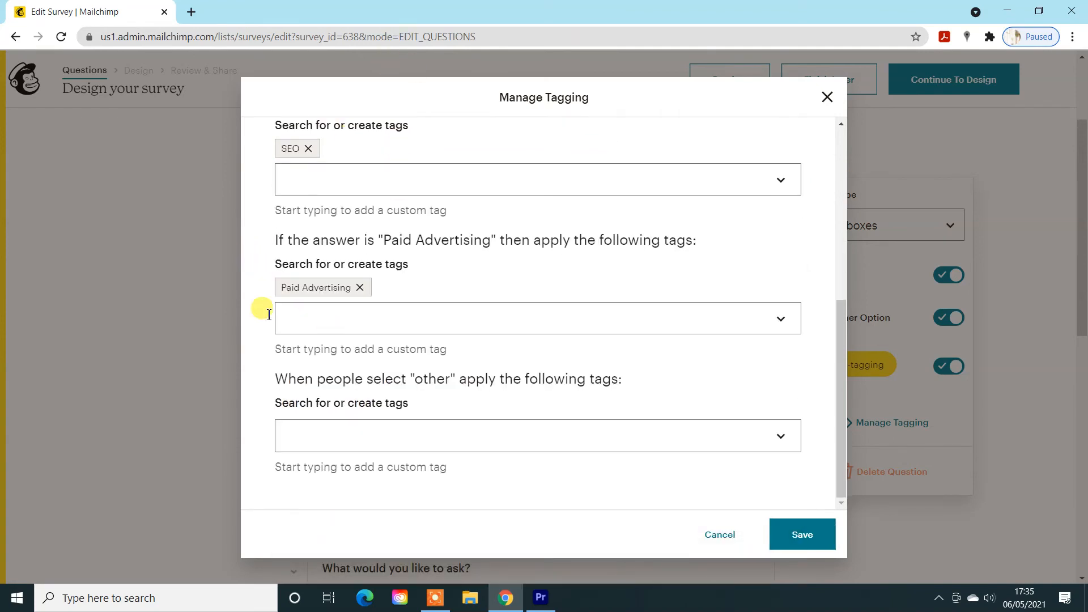
click(801, 541)
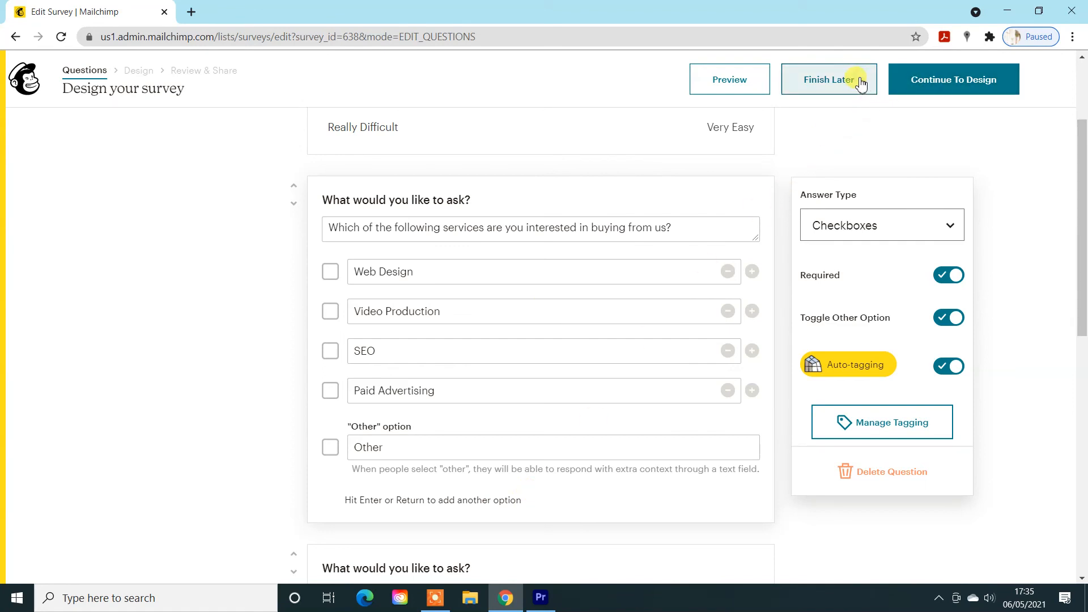
- Continue through the design and review stages to finish editing the Web Feedback survey
click(919, 80)
click(922, 80)
click(949, 79)
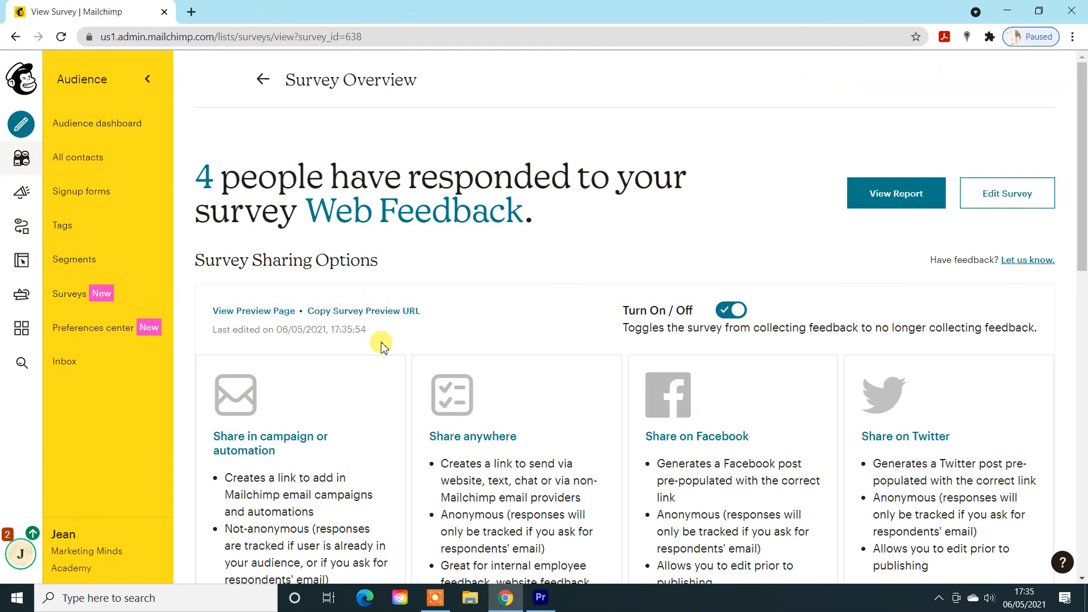
- Review the answers to the services question in the Web Feedback survey's report and leave the report
click(896, 196)
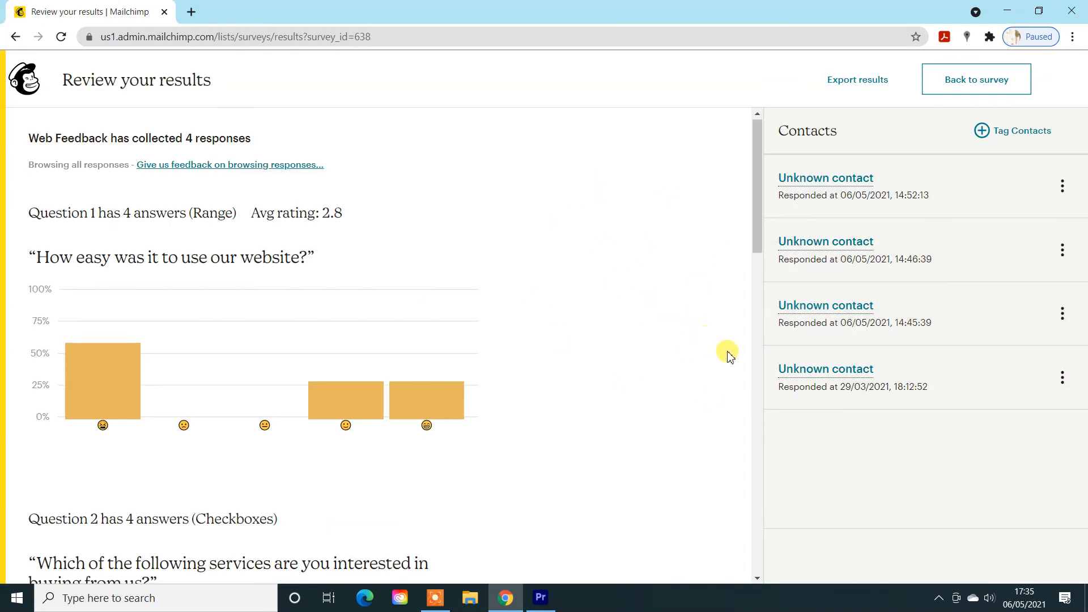
scroll(713, 347, down, 6)
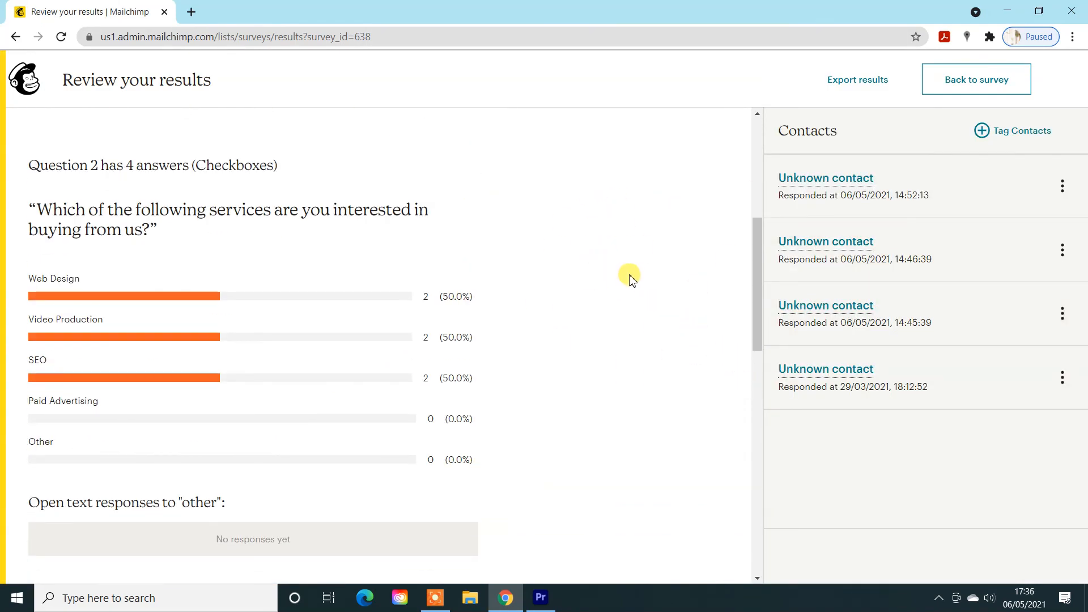
scroll(630, 277, up, 6)
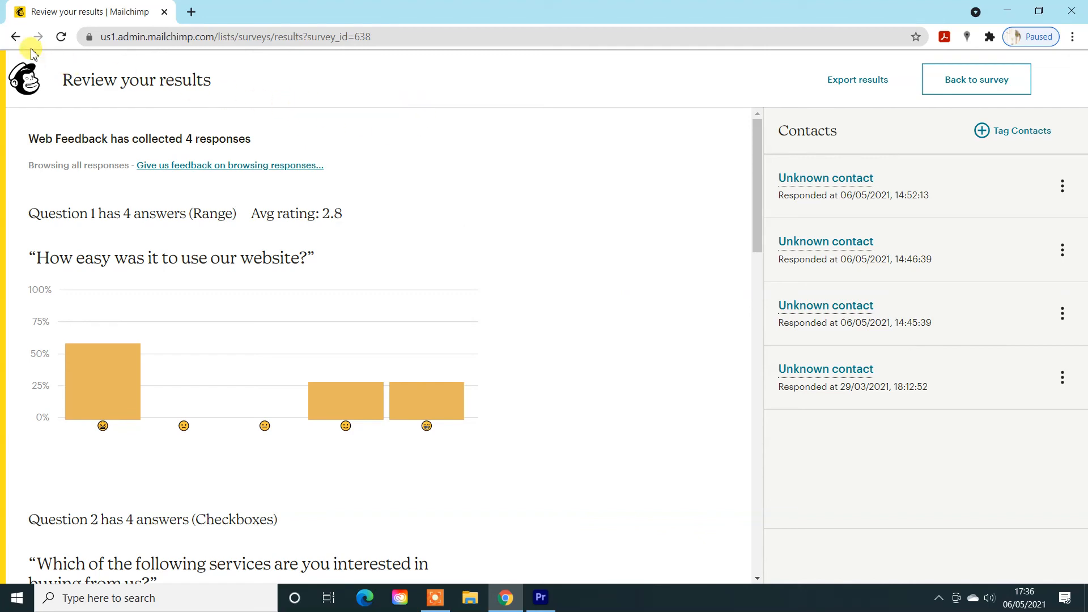
click(14, 39)
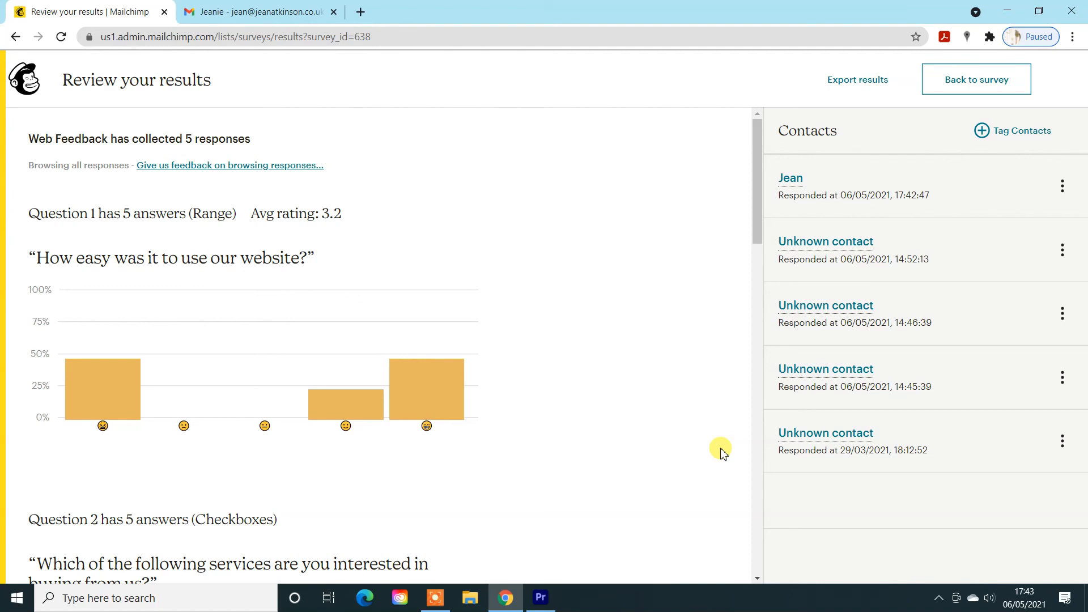
- Check the tags of the newest identified respondent in the survey report, view the full profile, and compare the tags in the contact list
mouse_move(790, 179)
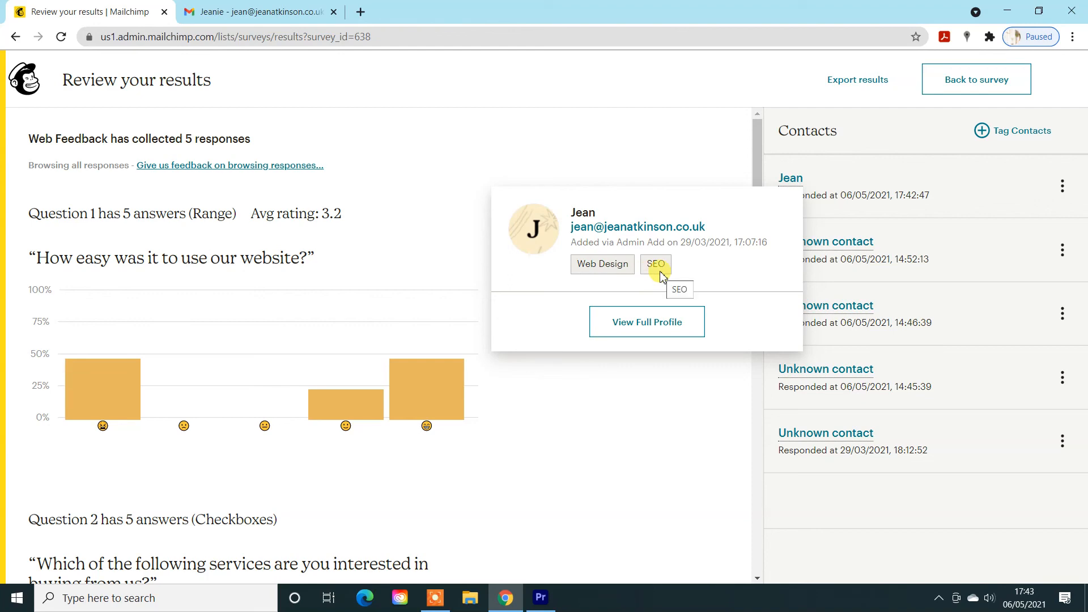
scroll(566, 456, down, 3)
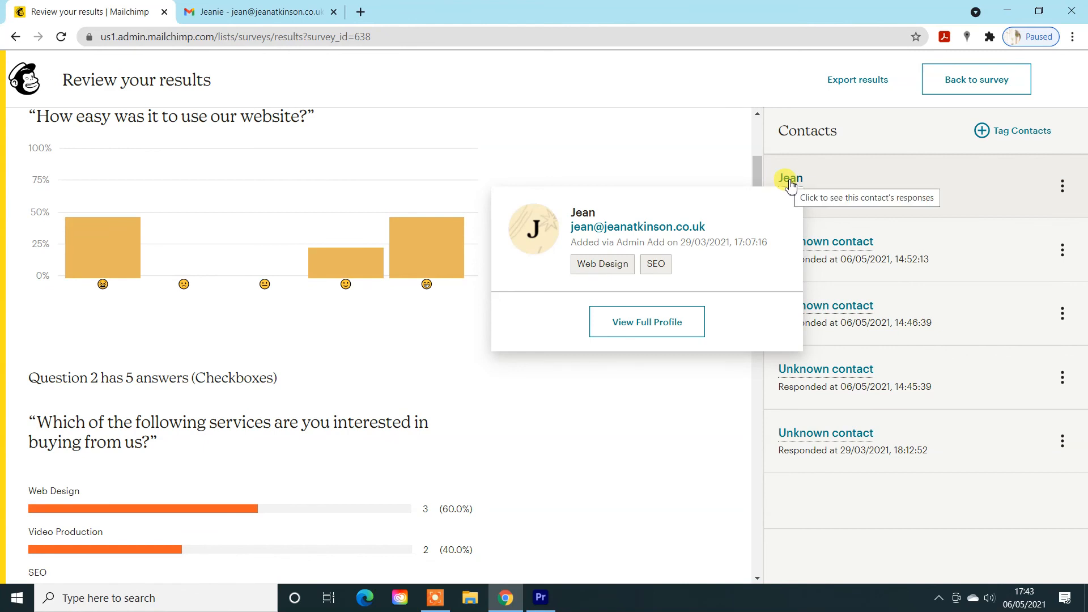
click(667, 310)
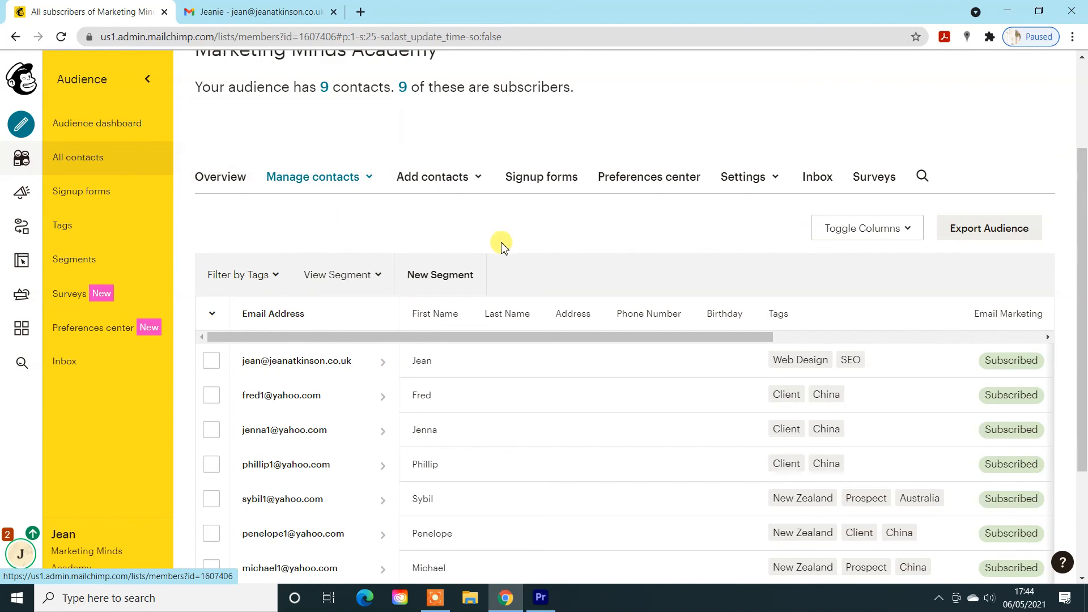
scroll(592, 243, down, 2)
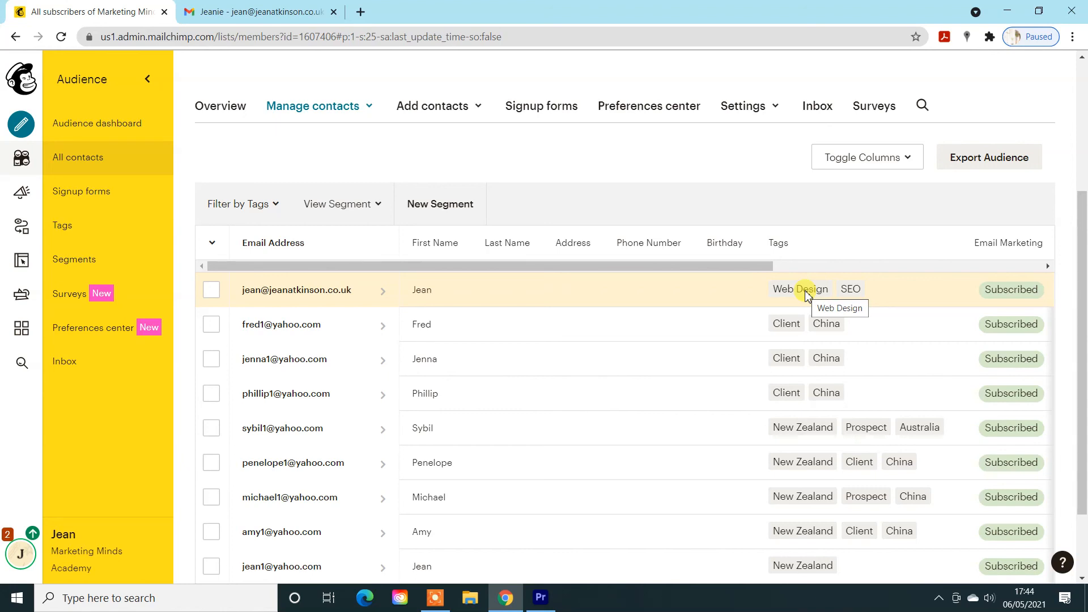
- Filter the audience's contacts by the Web Design tag, check the matching contact, and clear the filter
click(214, 242)
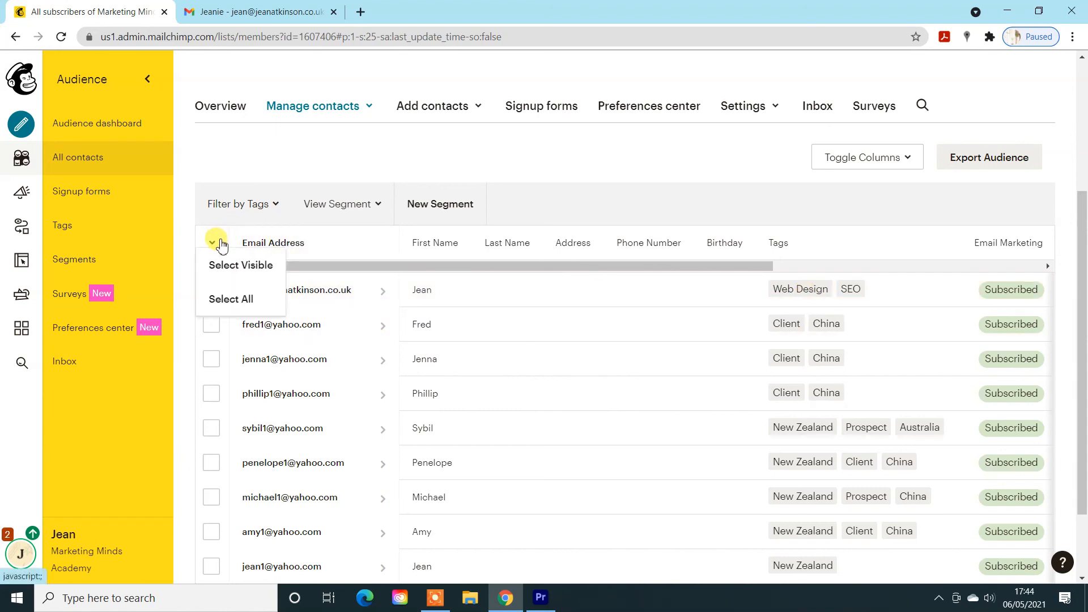
click(223, 203)
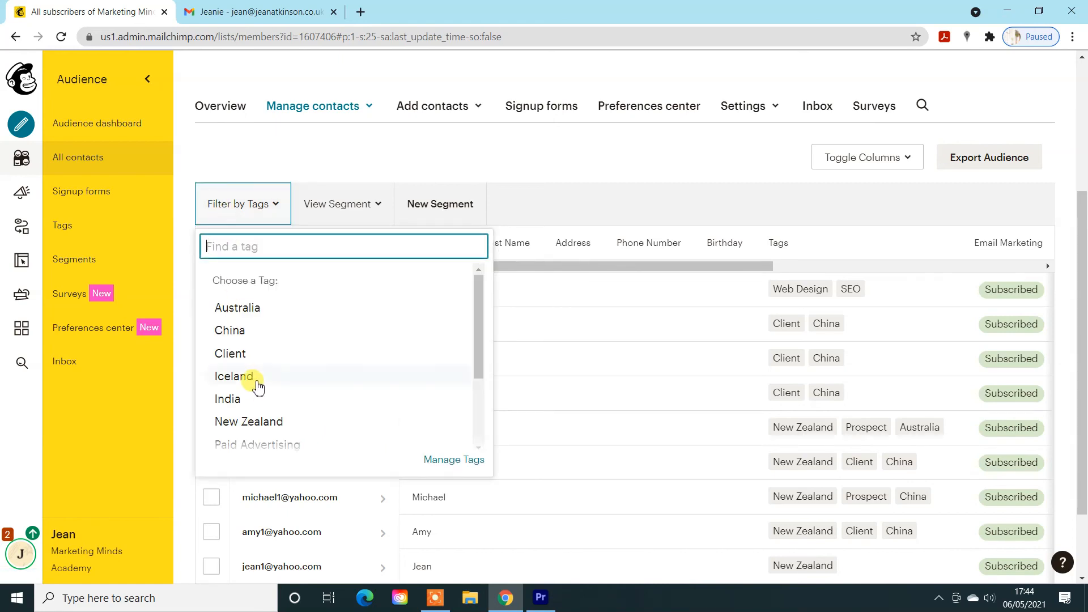
scroll(215, 397, down, 3)
click(243, 416)
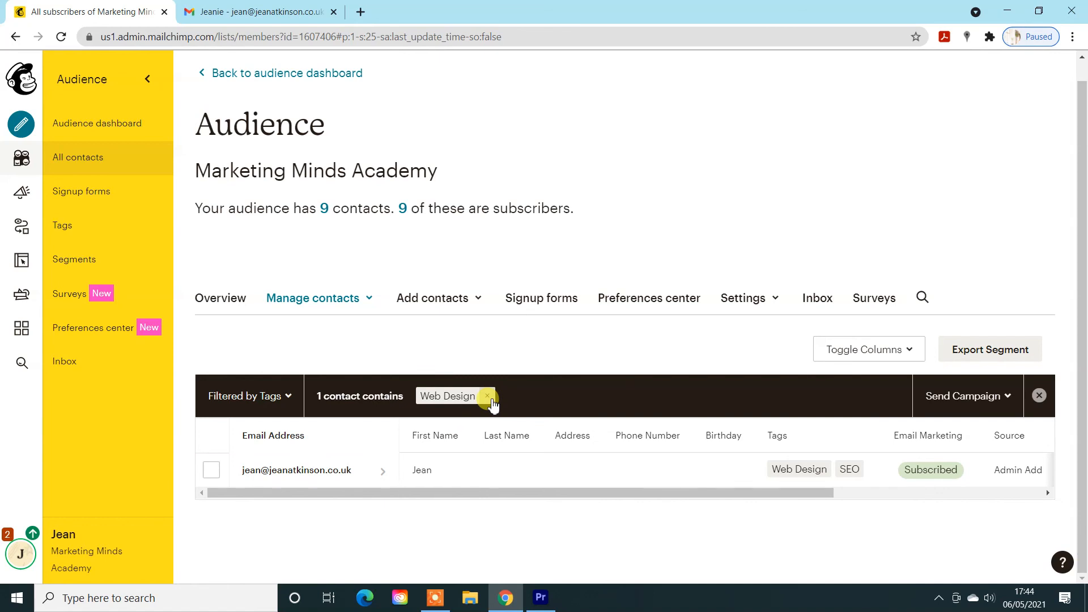
click(487, 396)
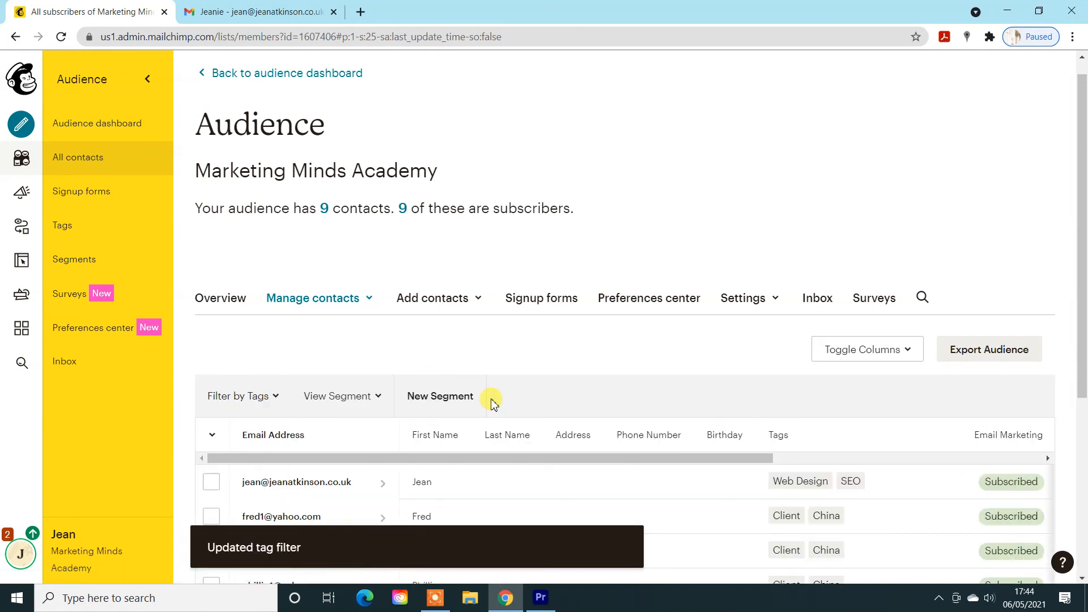